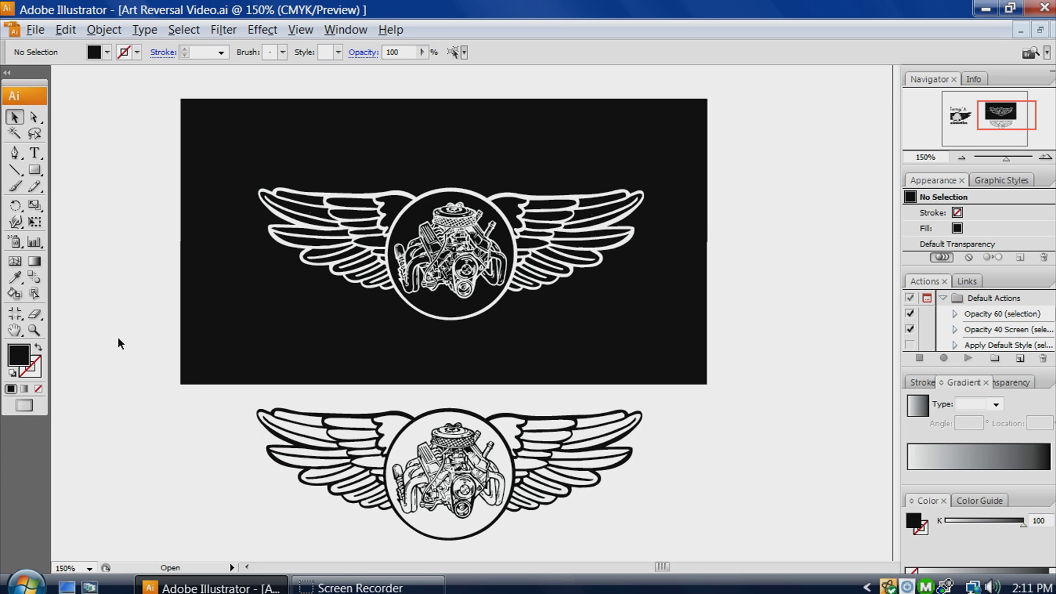
# - Move the Gary's Automotive logo up and toward the black rectangle
pyautogui.hotkey('ctrl', '-')
pyautogui.hotkey('ctrl', '-')
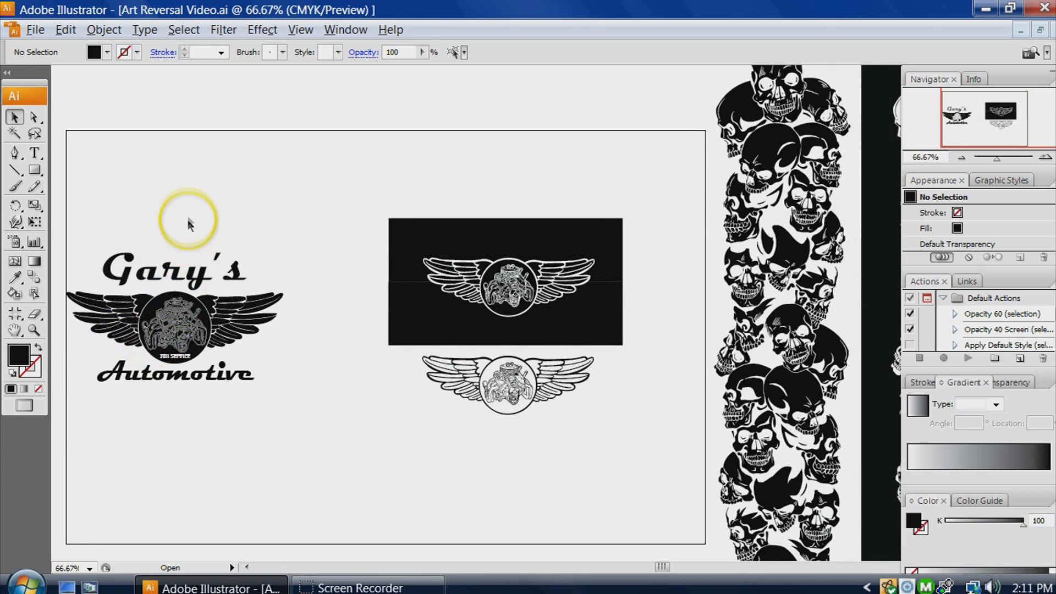
pyautogui.moveTo(168, 313); pyautogui.dragTo(265, 267)
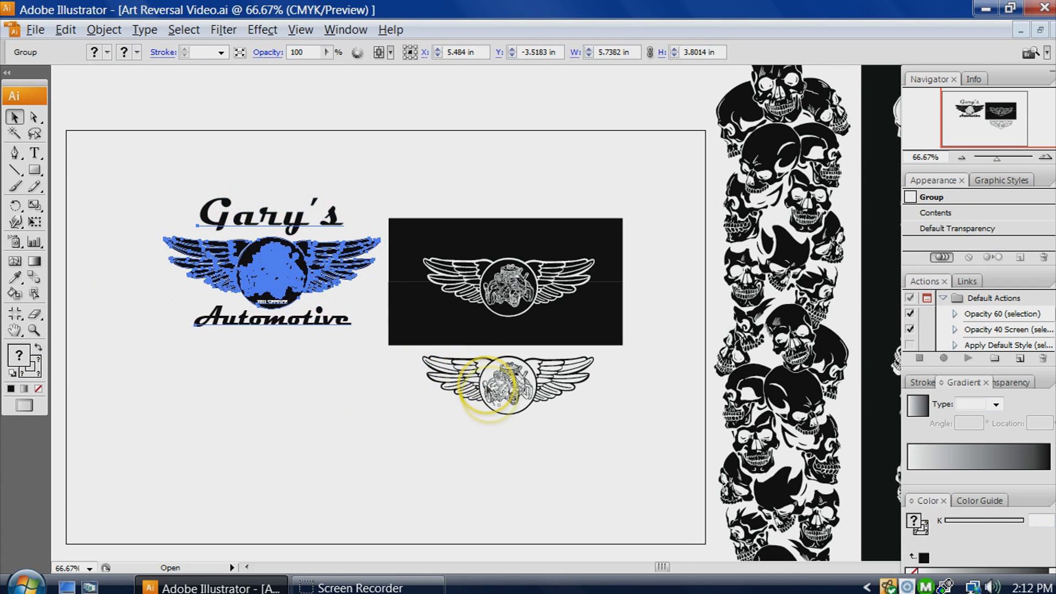
# - Move the black-outlined winged engine further down below the black rectangle
pyautogui.hotkey('ctrl', '+')
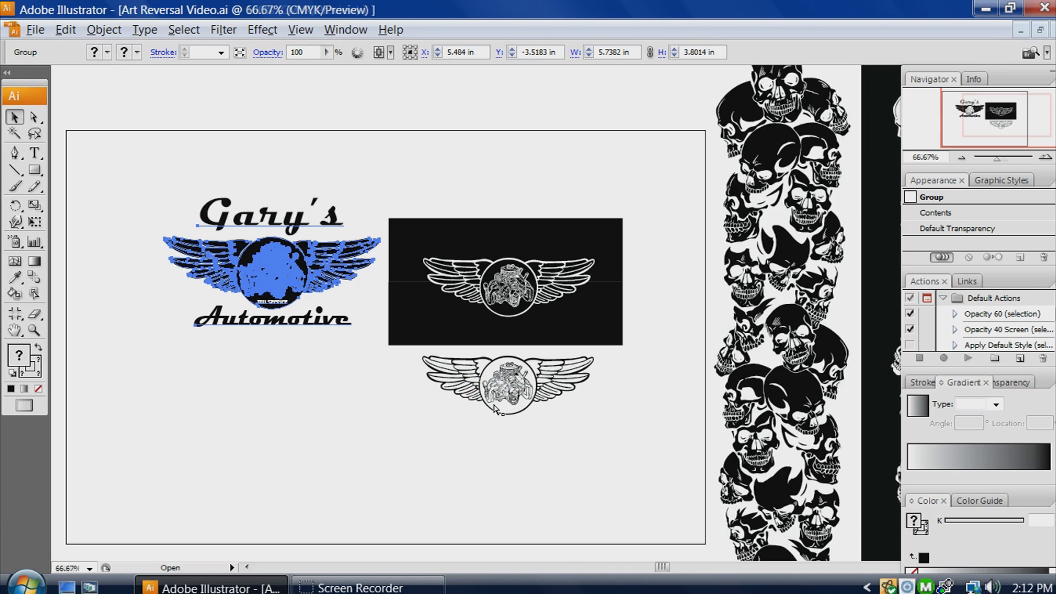
pyautogui.click(485, 432)
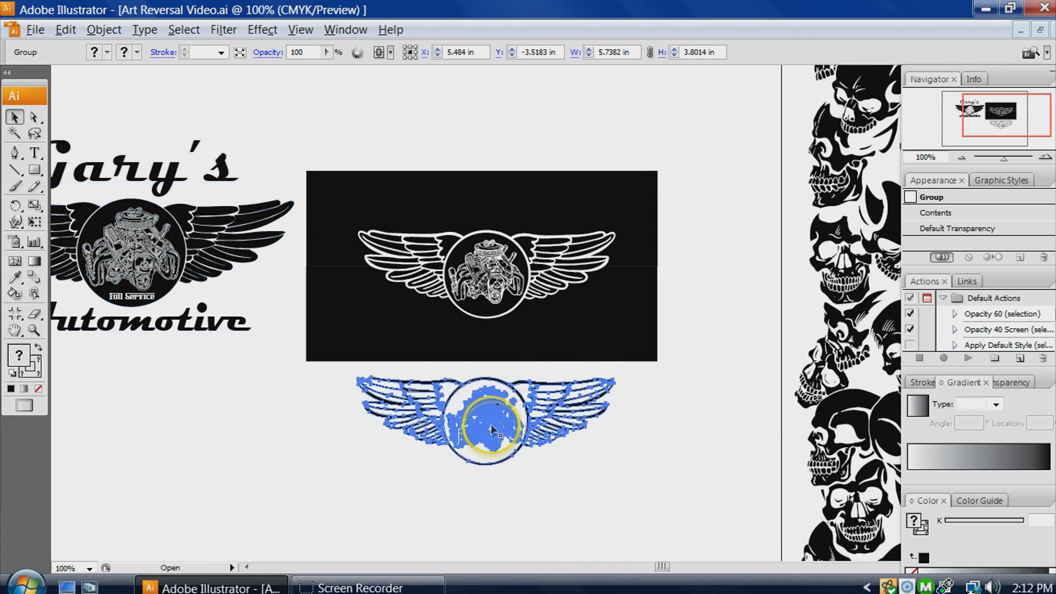
pyautogui.moveTo(486, 434); pyautogui.dragTo(491, 482)
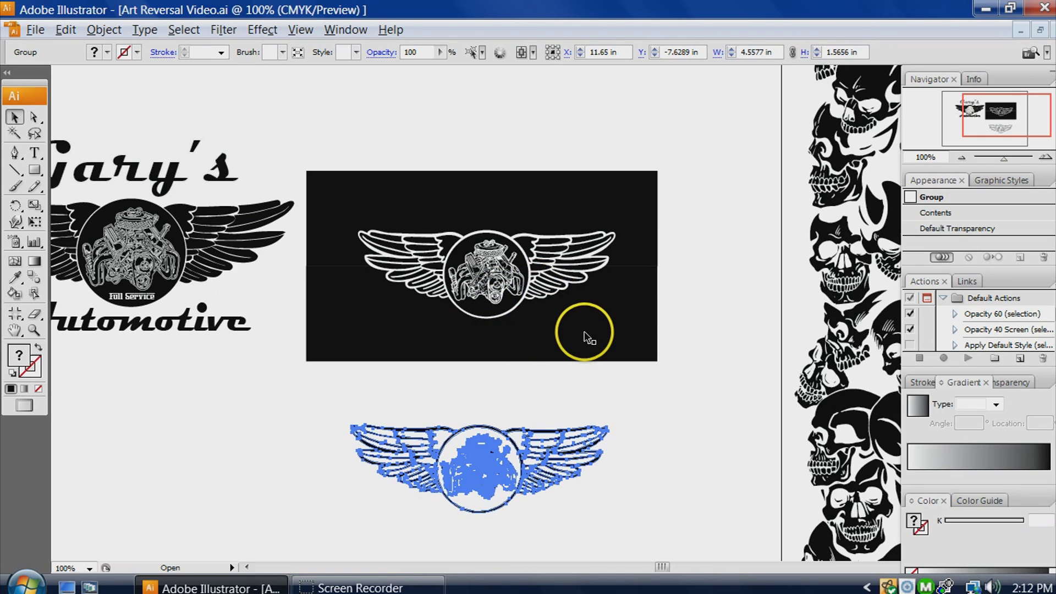
pyautogui.click(496, 376)
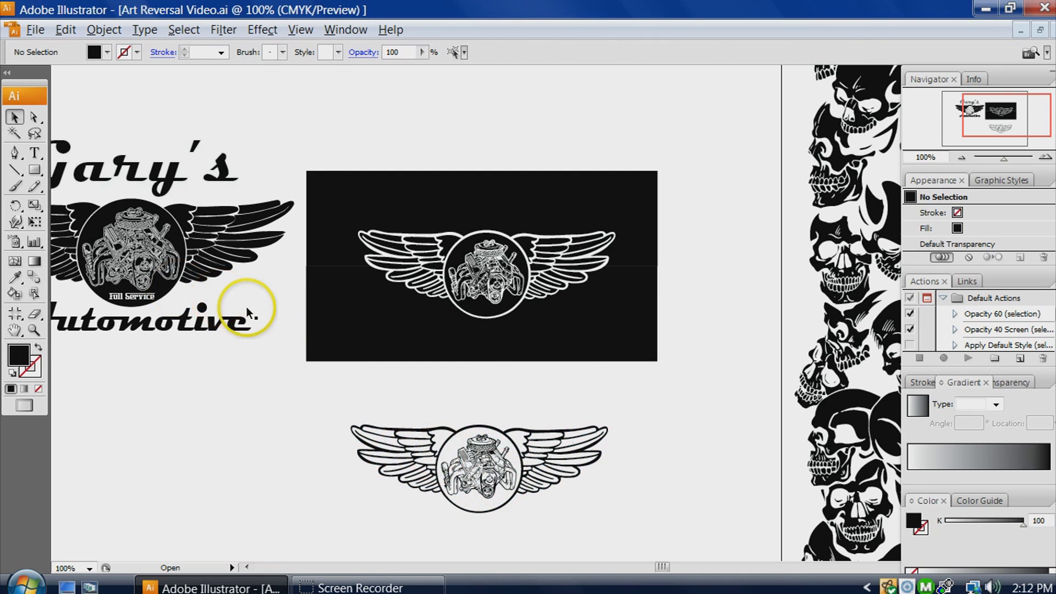
# - Lower the Gary's Automotive logo and place it beside the black rectangle
pyautogui.moveTo(88, 260); pyautogui.dragTo(215, 349)
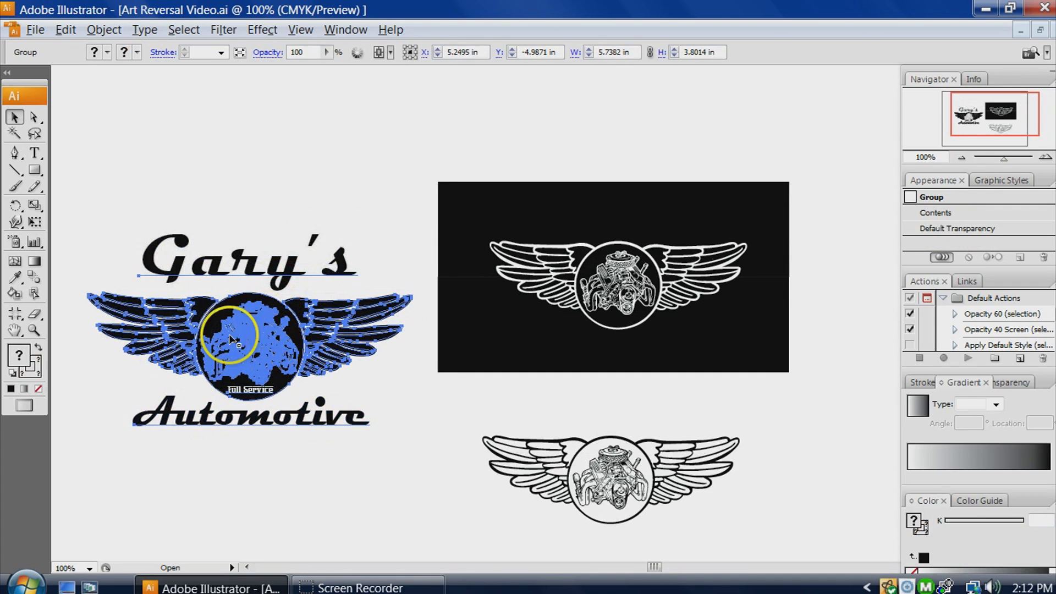
pyautogui.click(235, 160)
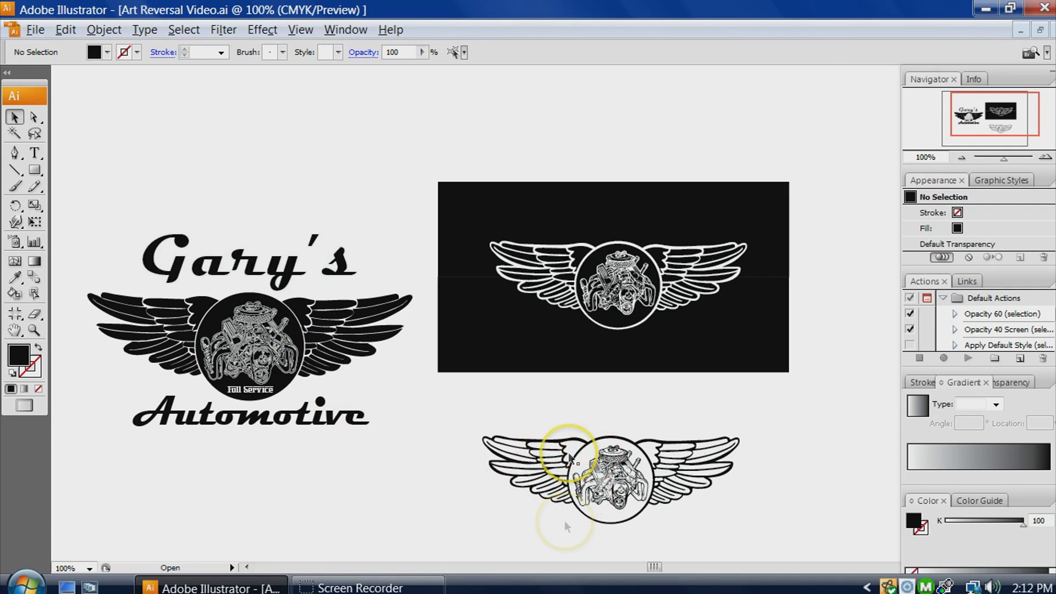
# - Reposition the black-outlined winged engine directly beneath the black rectangle, aligned with the white-outlined version above it
pyautogui.moveTo(615, 465); pyautogui.dragTo(576, 446)
pyautogui.click(644, 468)
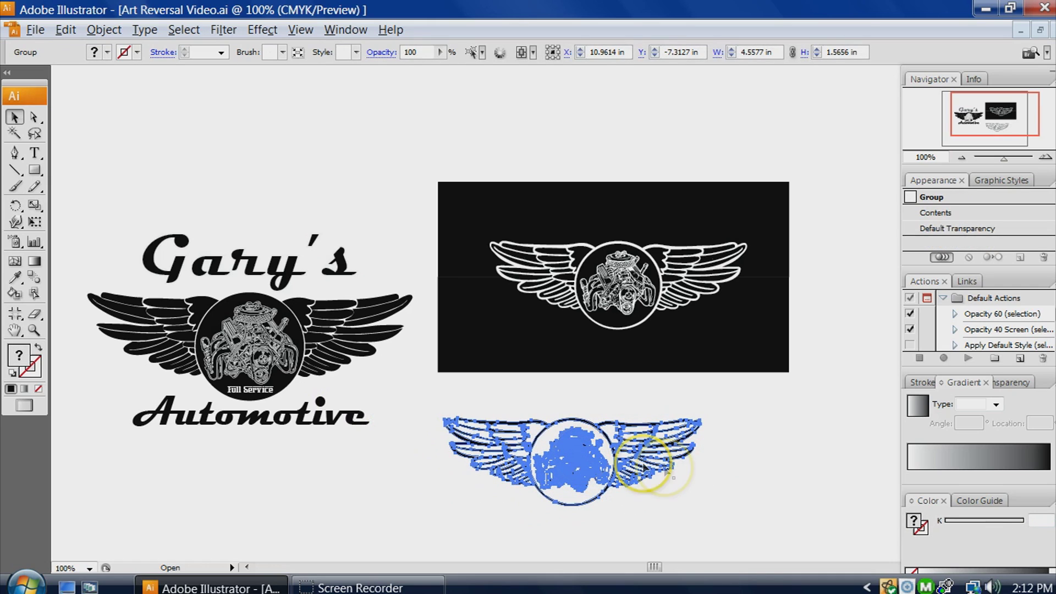
pyautogui.click(677, 465)
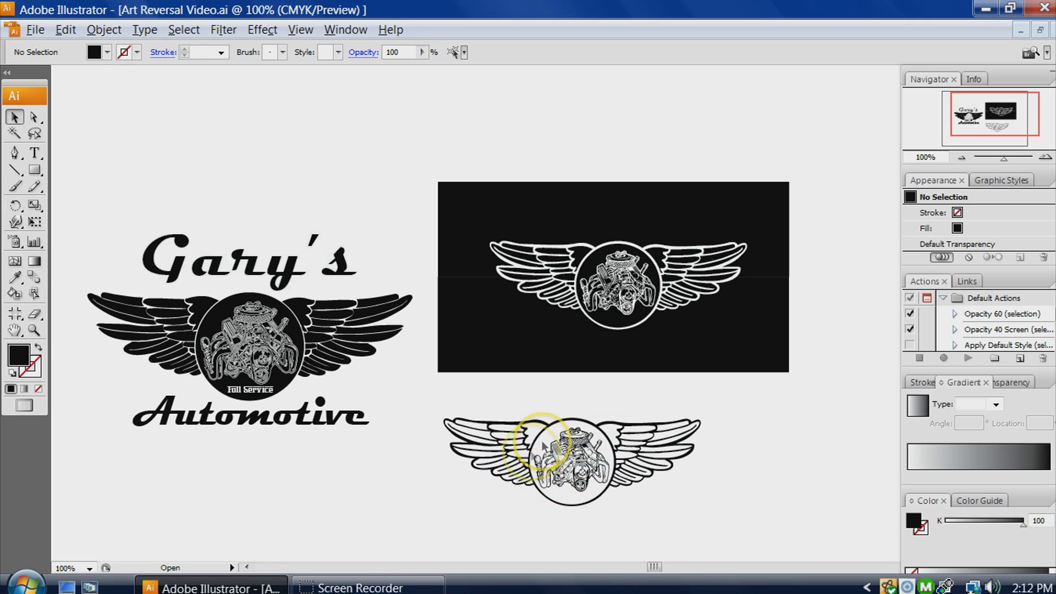
pyautogui.moveTo(577, 456)
pyautogui.mouseDown()
pyautogui.moveTo(527, 462)
pyautogui.moveTo(622, 465)
pyautogui.moveTo(590, 460)
pyautogui.mouseUp()
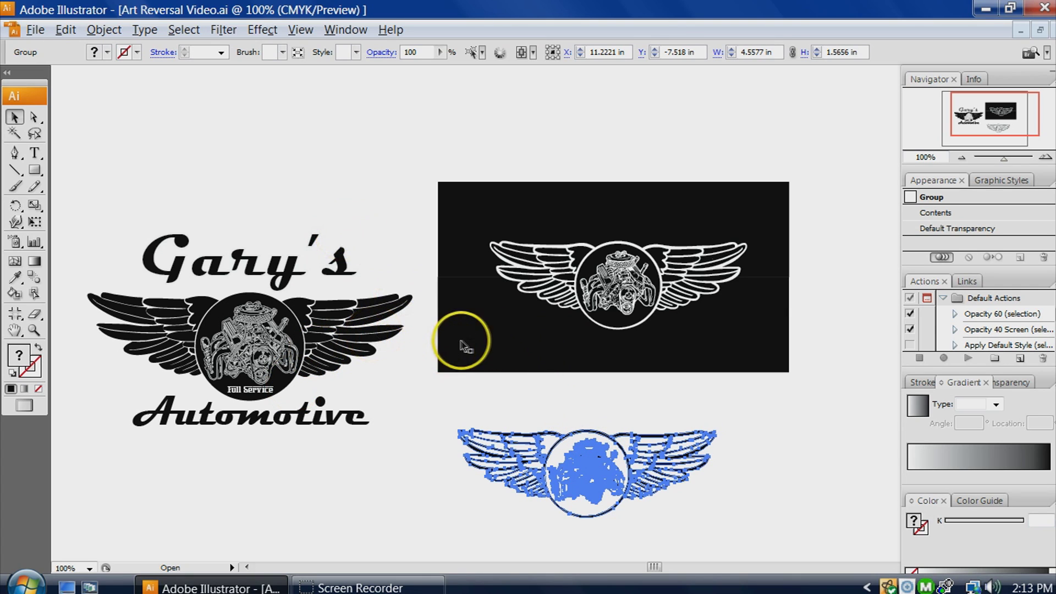
pyautogui.click(555, 391)
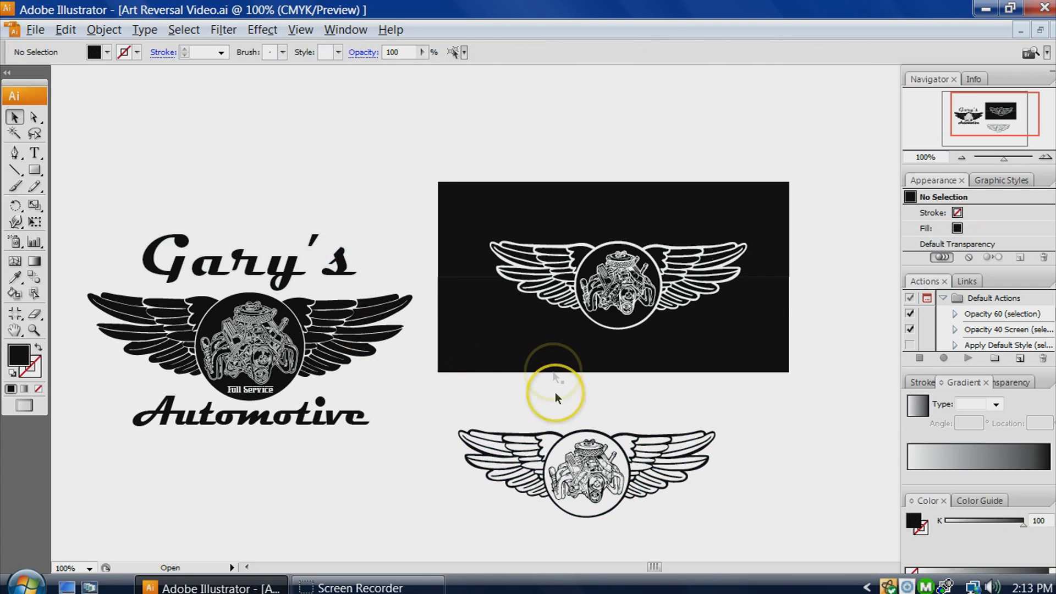
pyautogui.click(610, 495)
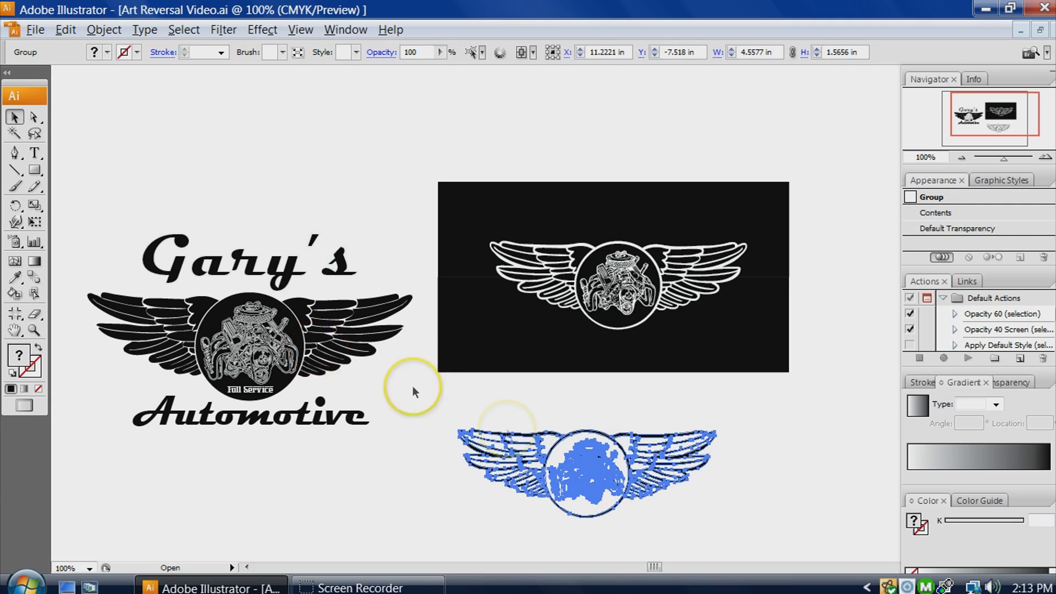
pyautogui.click(588, 400)
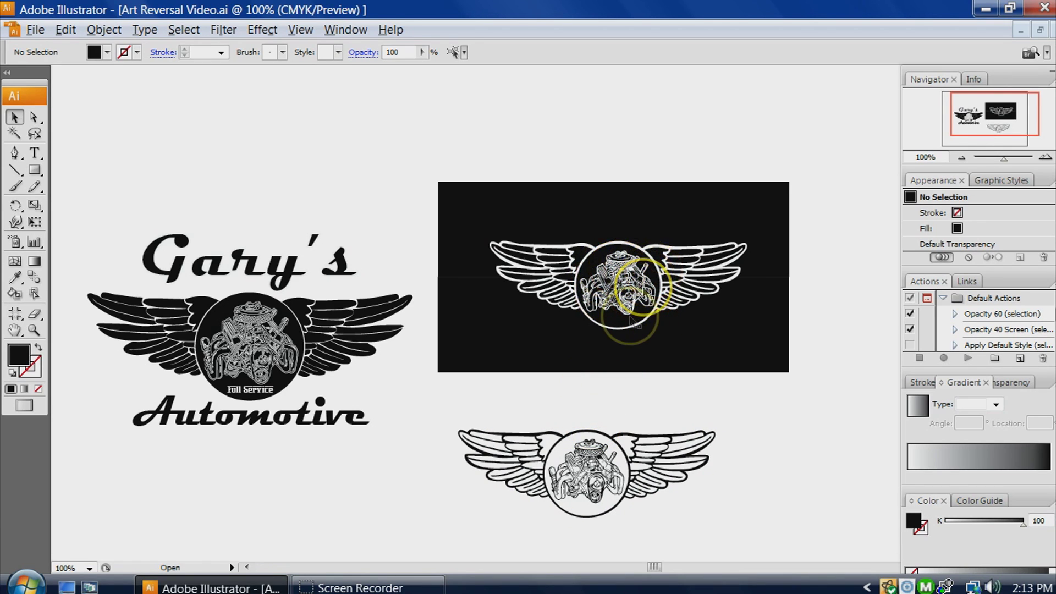
pyautogui.moveTo(606, 438); pyautogui.dragTo(708, 382)
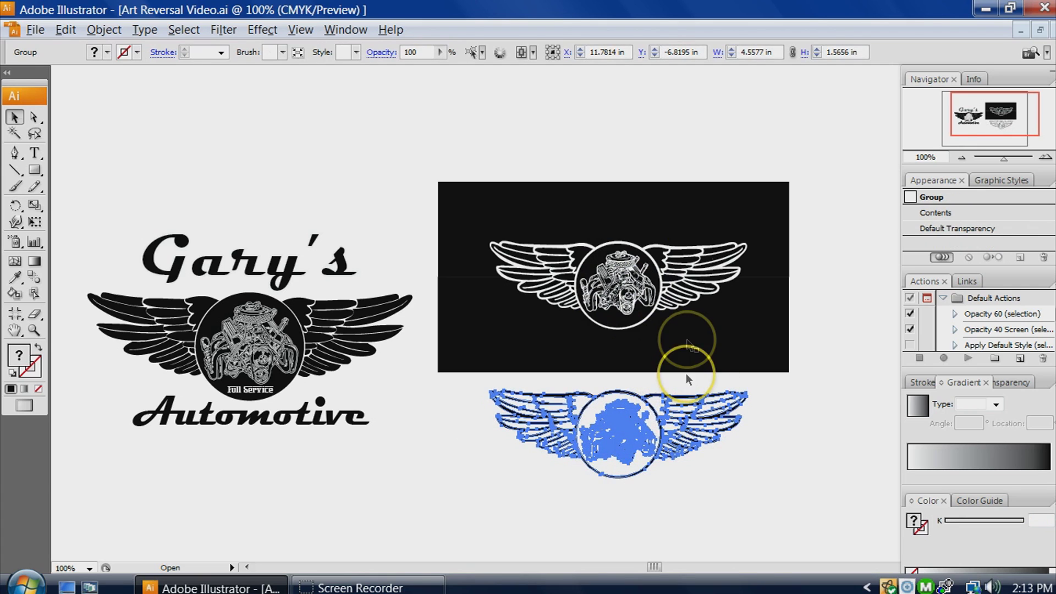
# - Move the white-outlined winged engine off the black rectangle into the empty space above it
pyautogui.moveTo(677, 297); pyautogui.dragTo(669, 127)
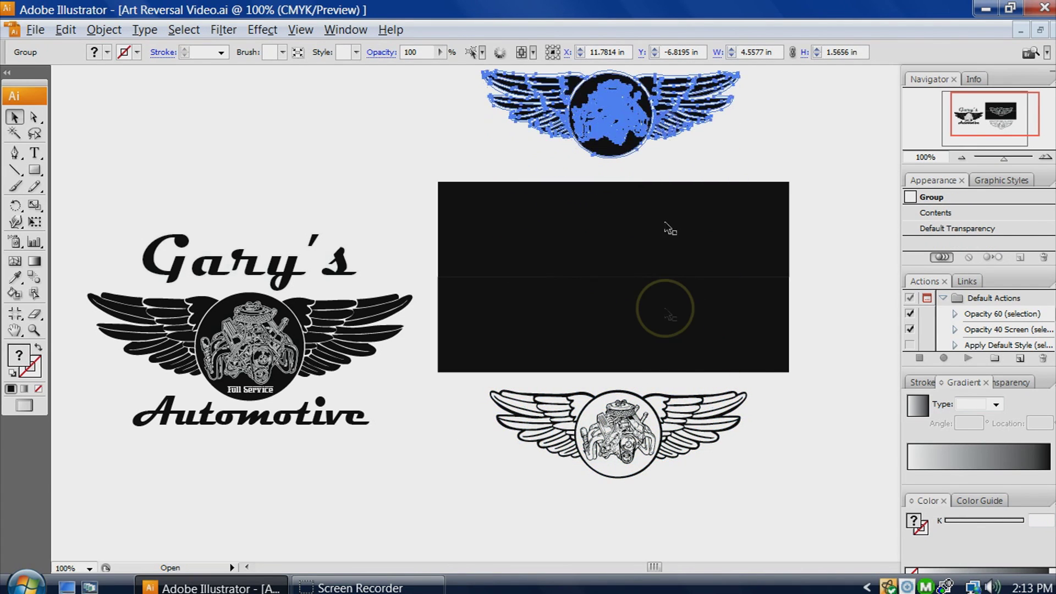
pyautogui.click(727, 158)
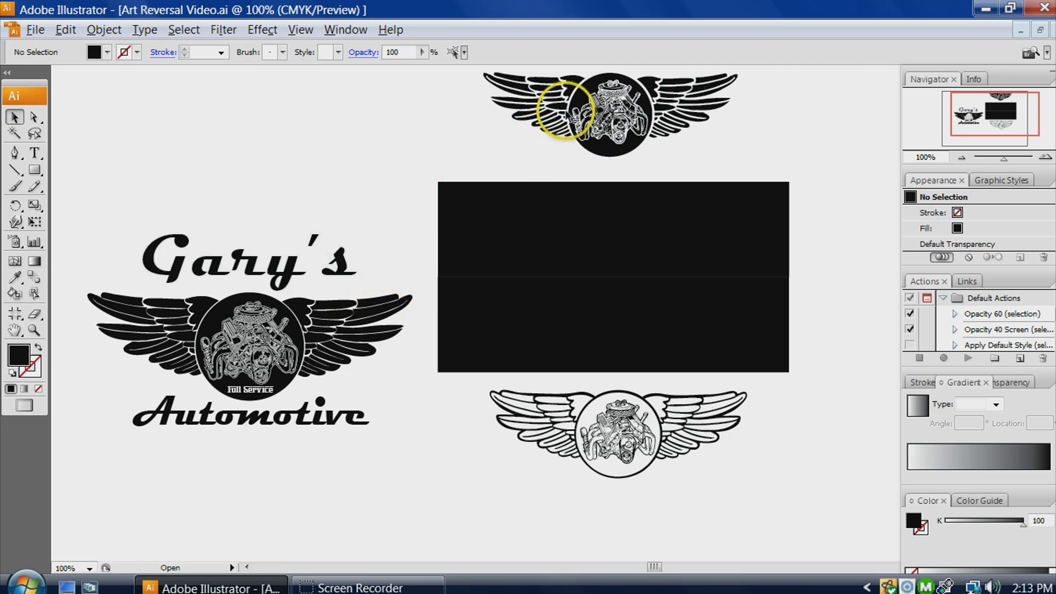
pyautogui.moveTo(596, 91); pyautogui.dragTo(610, 129)
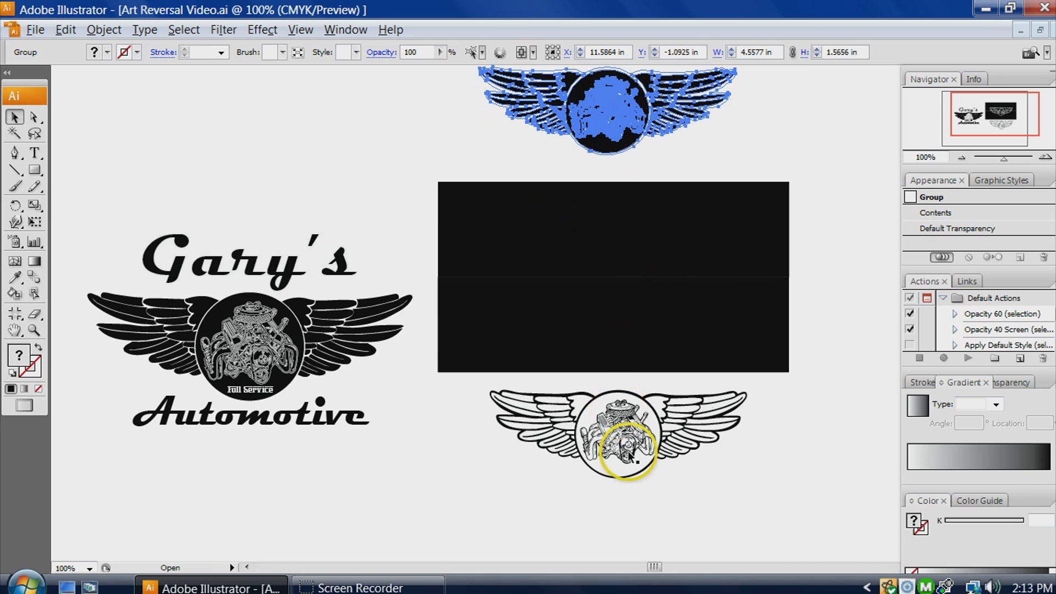
# - Move the black-outlined winged engine from below onto the lower half of the black rectangle
pyautogui.moveTo(655, 445); pyautogui.dragTo(630, 345)
pyautogui.click(642, 390)
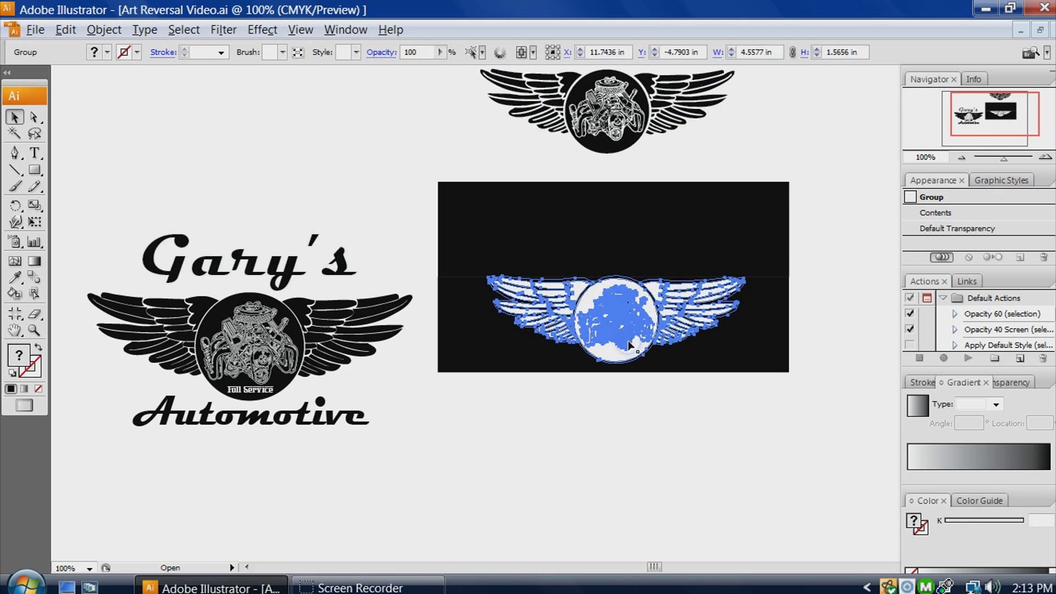
pyautogui.click(632, 407)
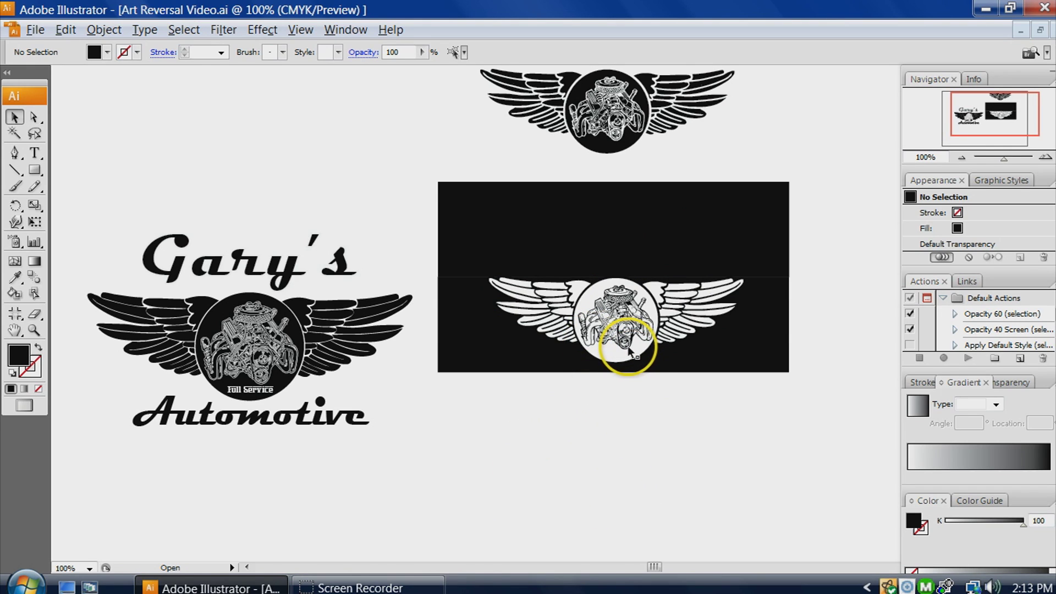
# - Move the reversed winged engine from above to below the black rectangle, and from there onto the rectangle's upper half
pyautogui.moveTo(596, 104); pyautogui.dragTo(647, 467)
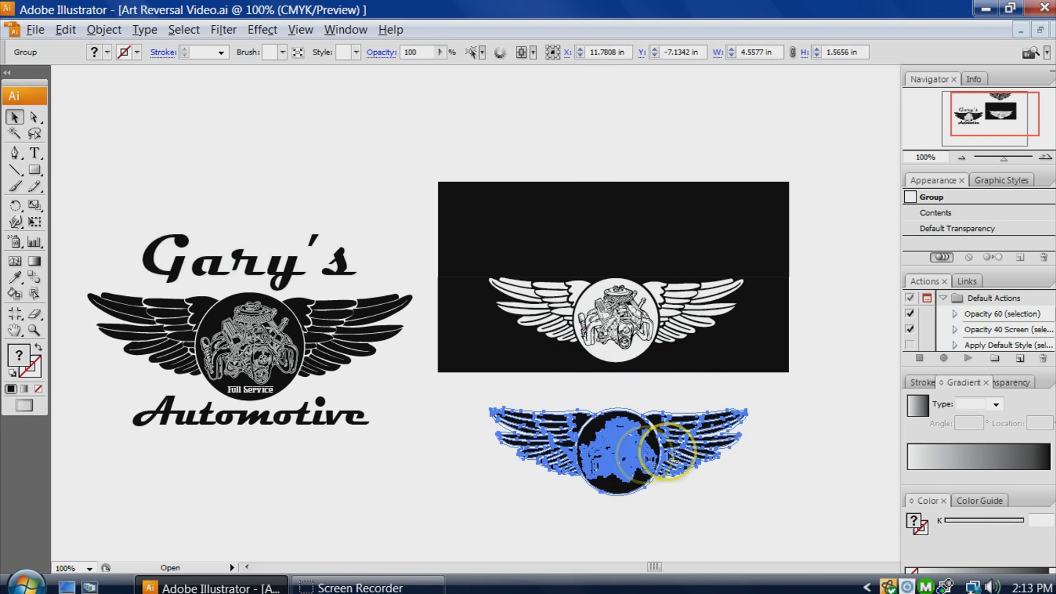
pyautogui.click(706, 494)
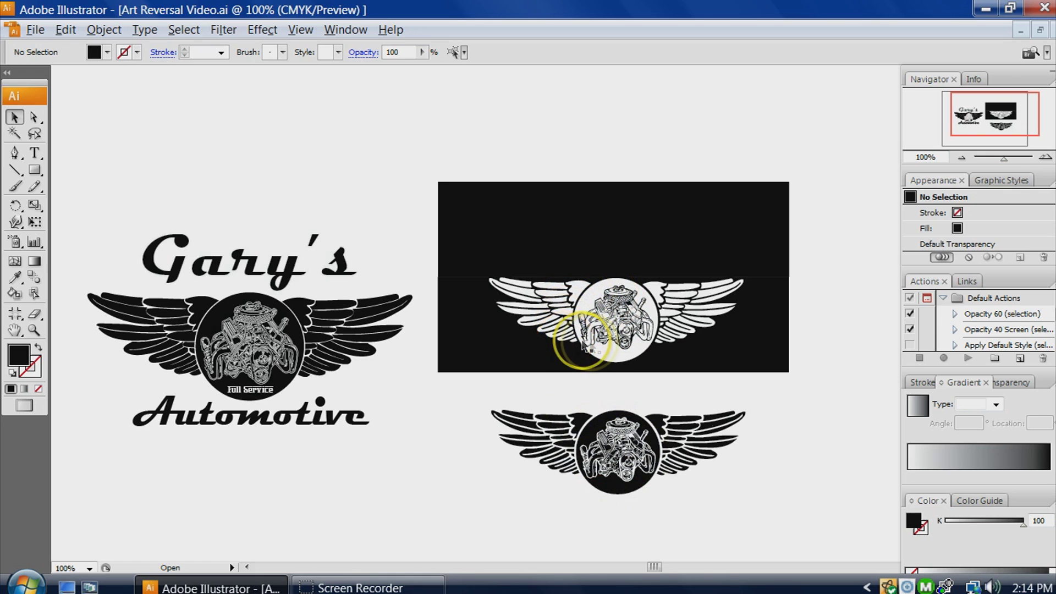
pyautogui.moveTo(620, 459); pyautogui.dragTo(617, 236)
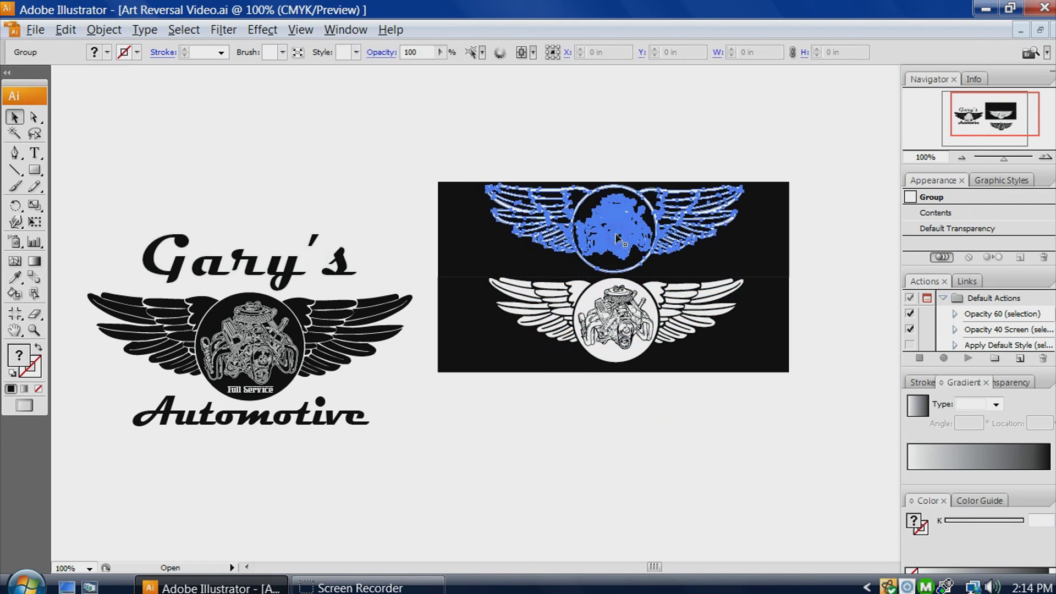
pyautogui.click(633, 385)
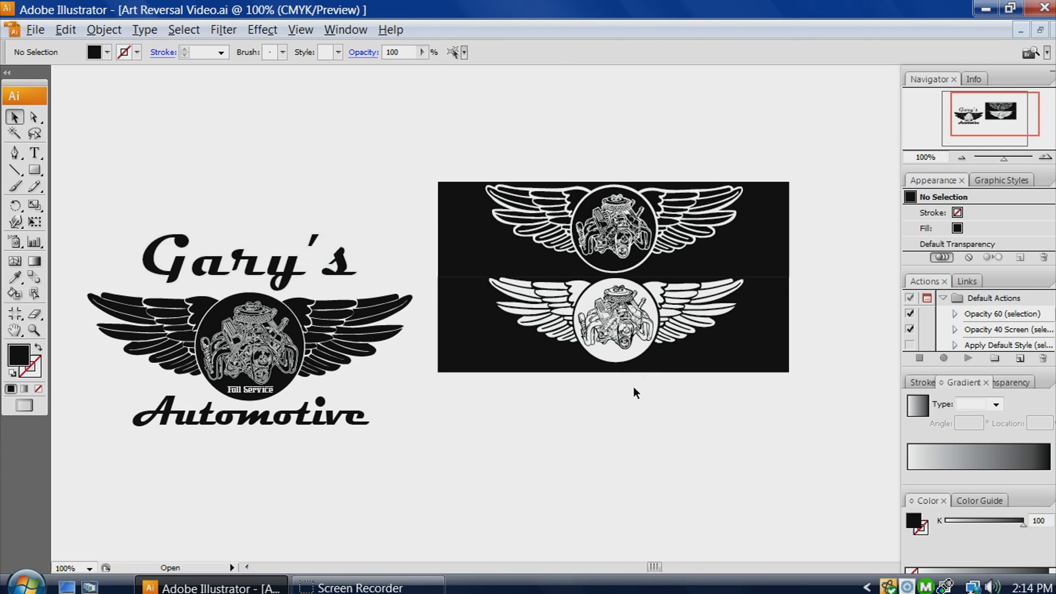
# - Shift the incorrectly reversed winged engine slightly lower on the black rectangle
pyautogui.click(621, 349)
pyautogui.click(618, 346)
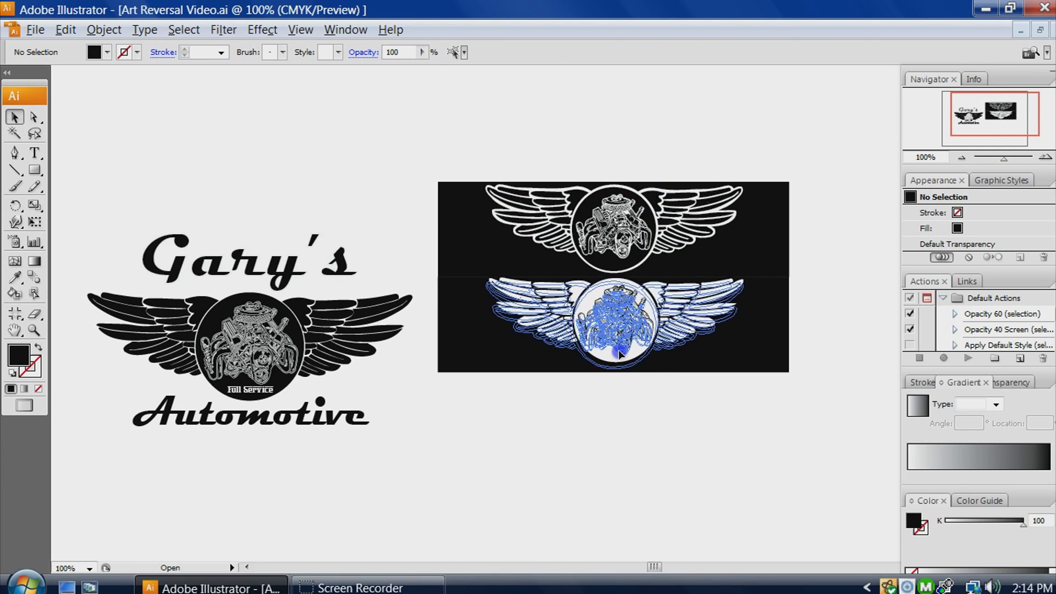
pyautogui.click(622, 394)
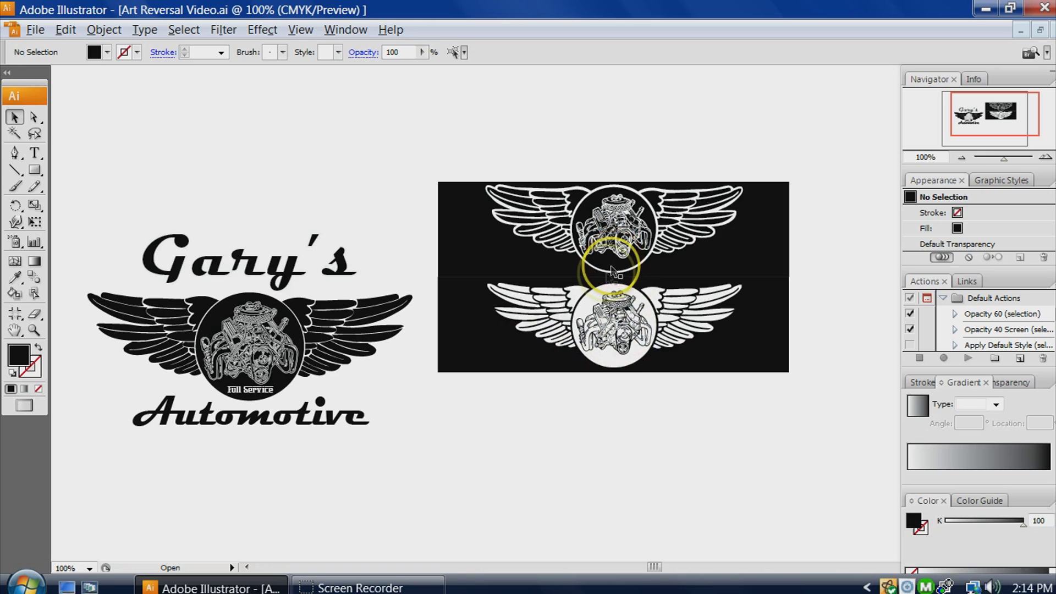
# - Move the correctly reversed winged engine off the black rectangle to the empty space beneath it
pyautogui.moveTo(611, 237); pyautogui.dragTo(606, 486)
pyautogui.click(519, 484)
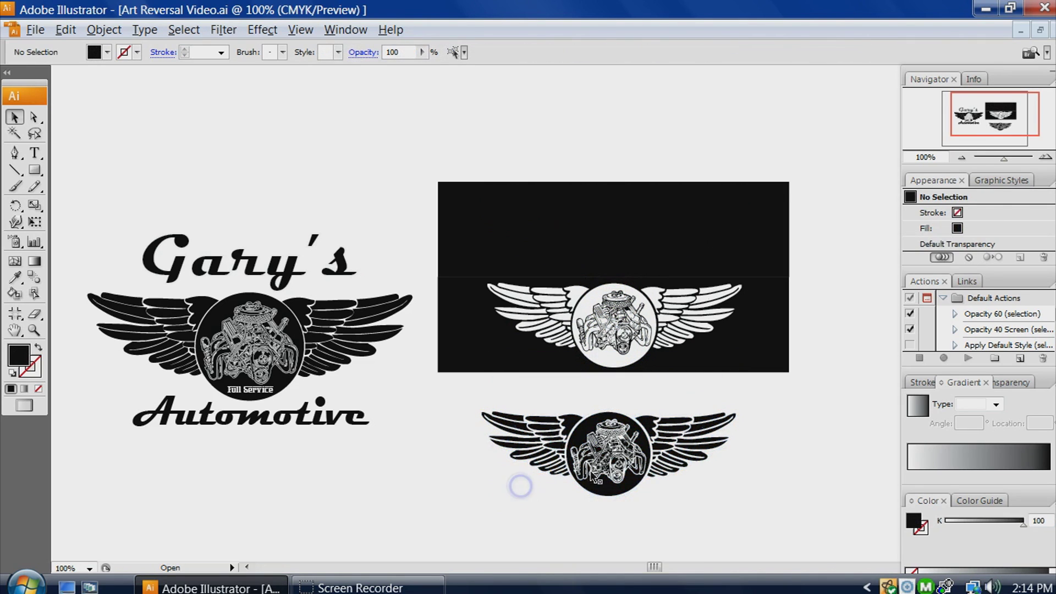
pyautogui.rightClick(639, 444)
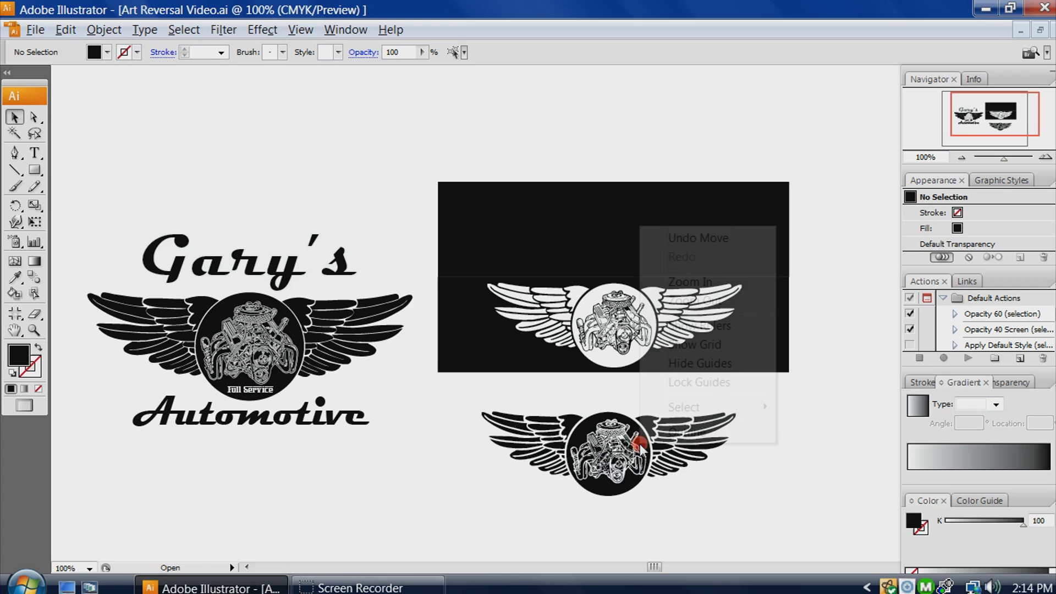
pyautogui.click(538, 463)
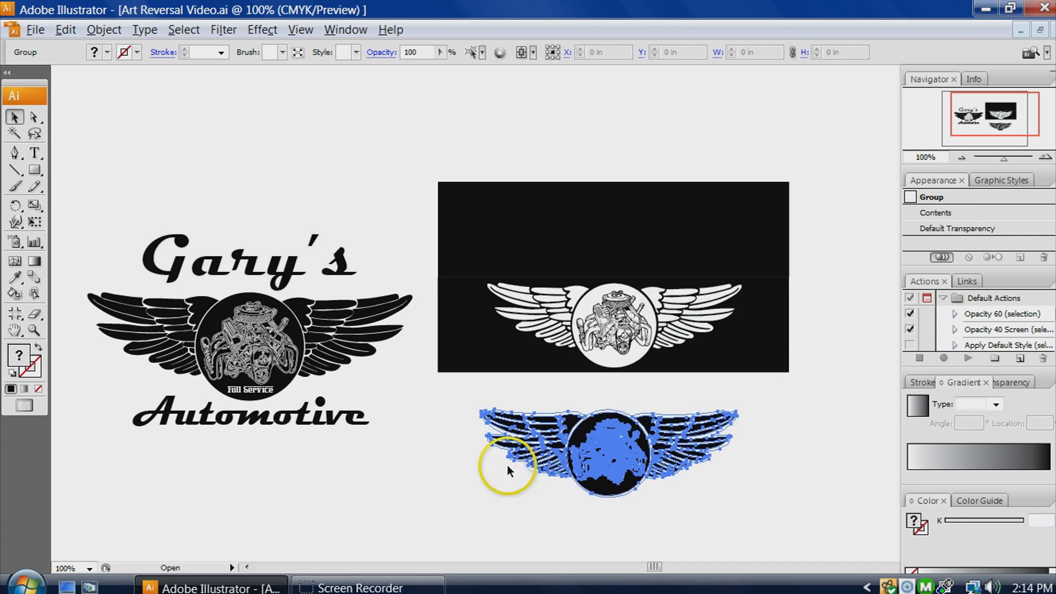
pyautogui.click(439, 468)
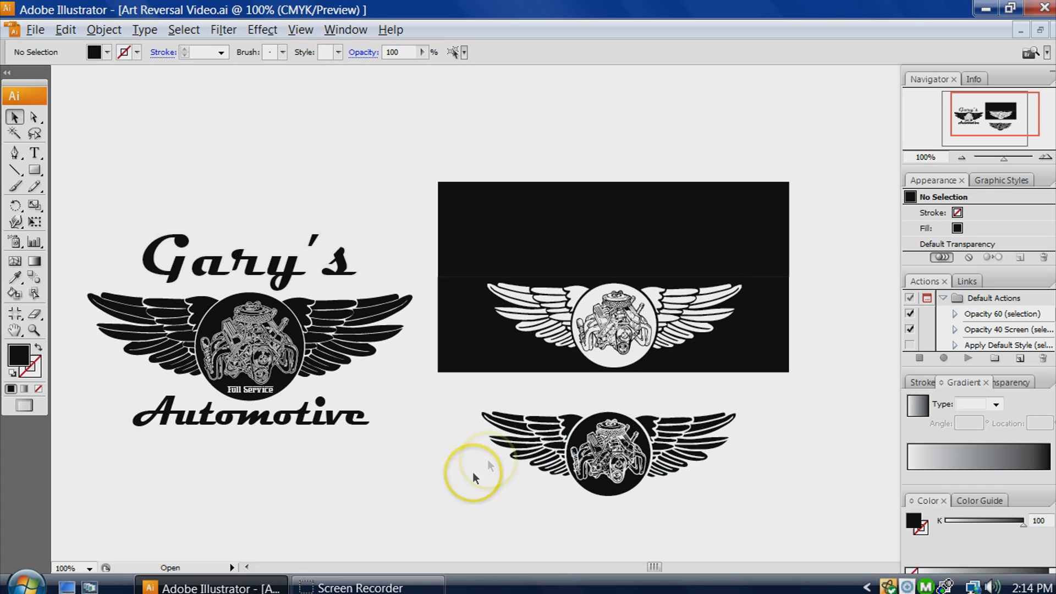
pyautogui.click(593, 429)
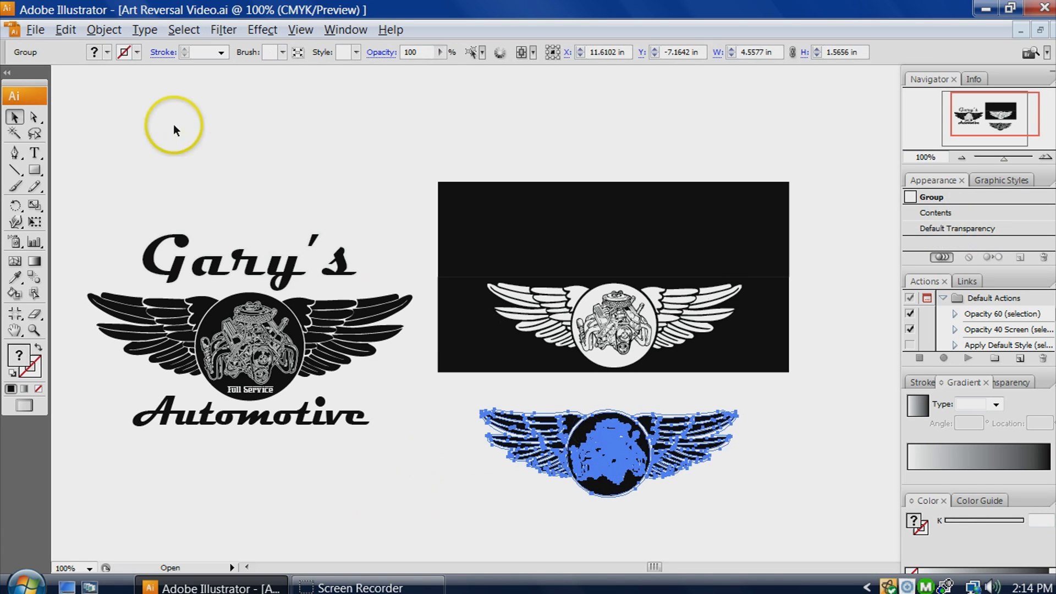
pyautogui.click(64, 30)
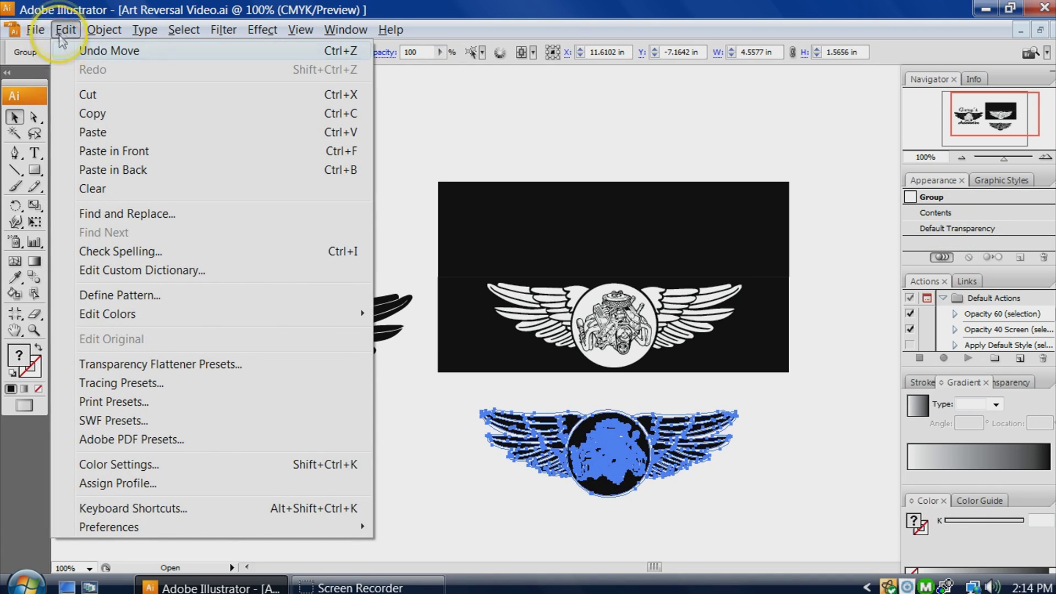
pyautogui.click(446, 93)
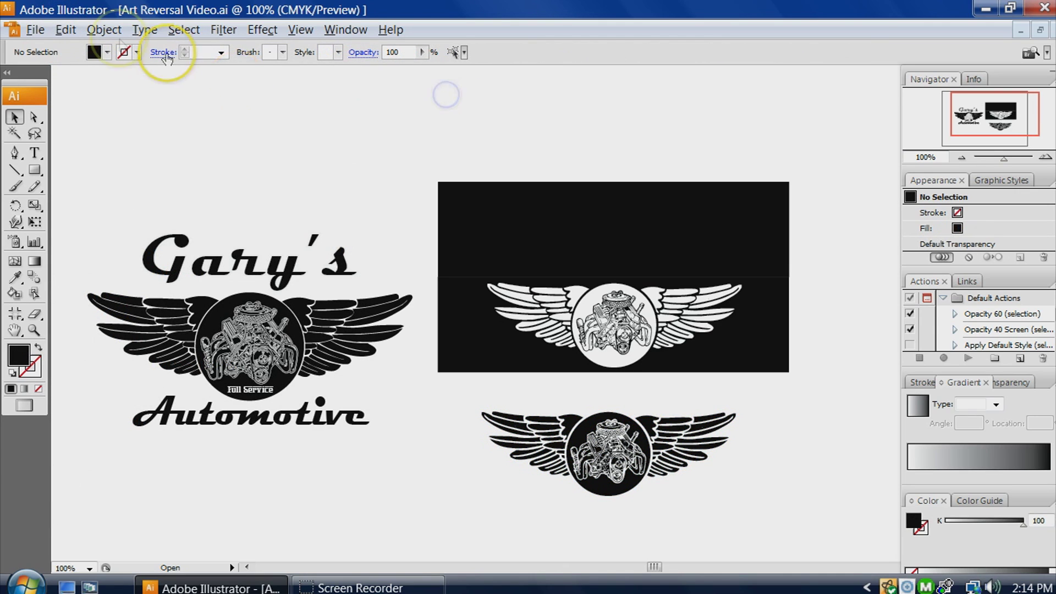
pyautogui.click(66, 30)
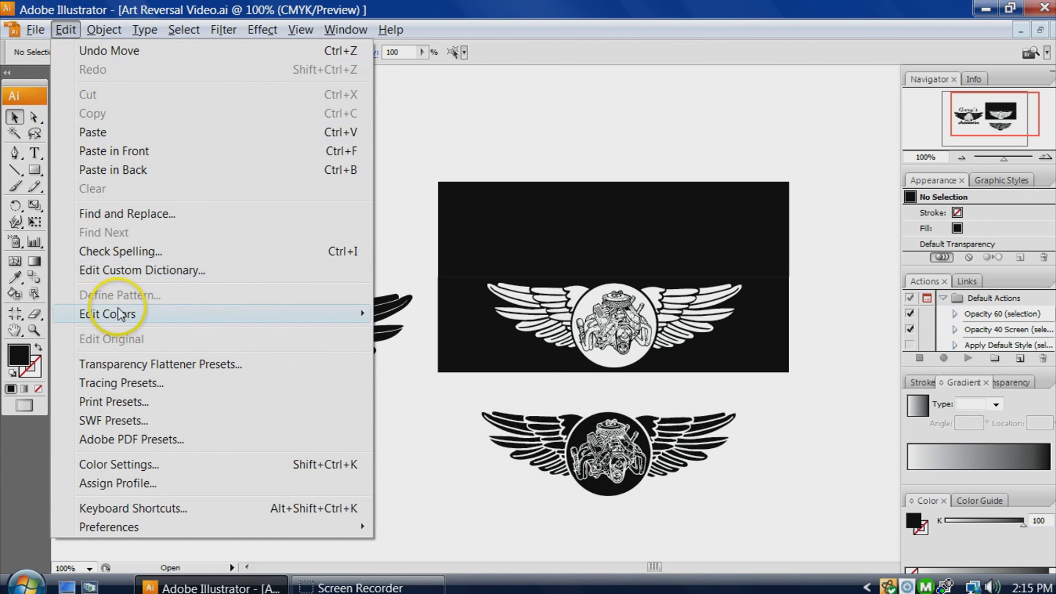
pyautogui.moveTo(118, 319)
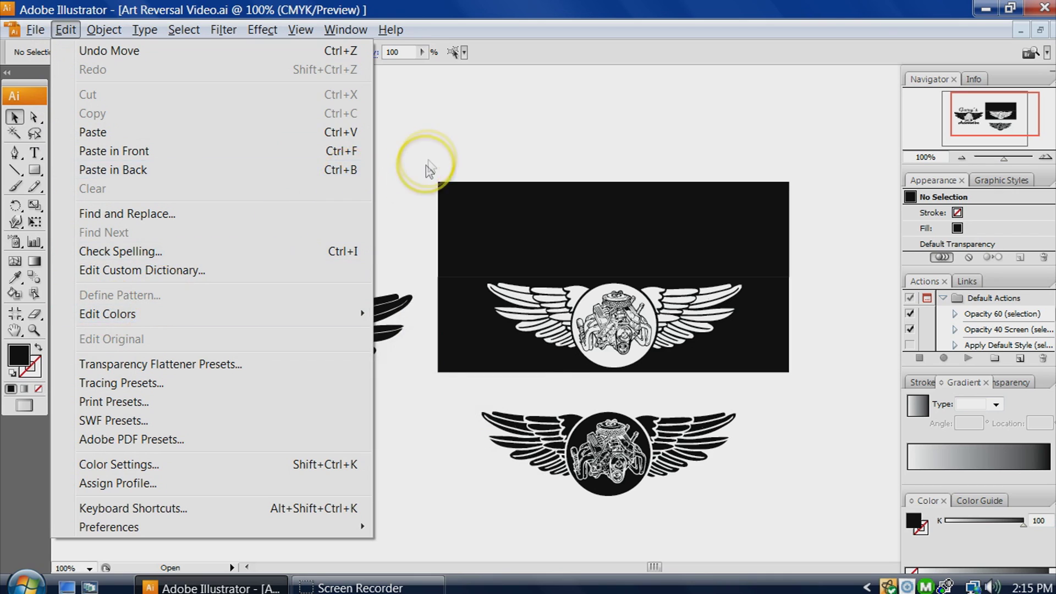
# - Invert the colors of the black-filled winged engine beneath the black rectangle
pyautogui.click(428, 160)
pyautogui.click(569, 488)
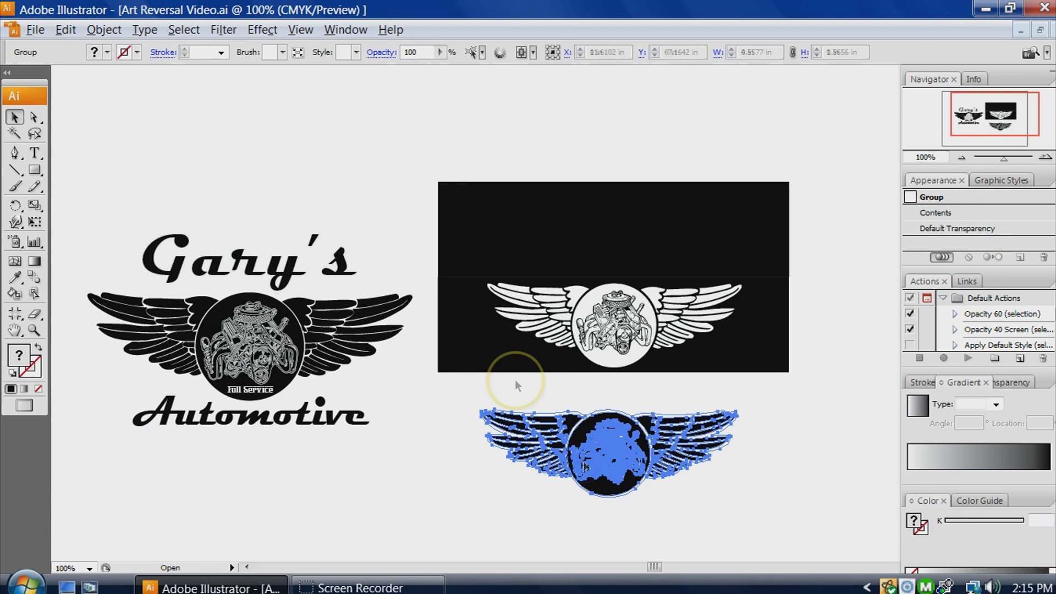
pyautogui.click(65, 30)
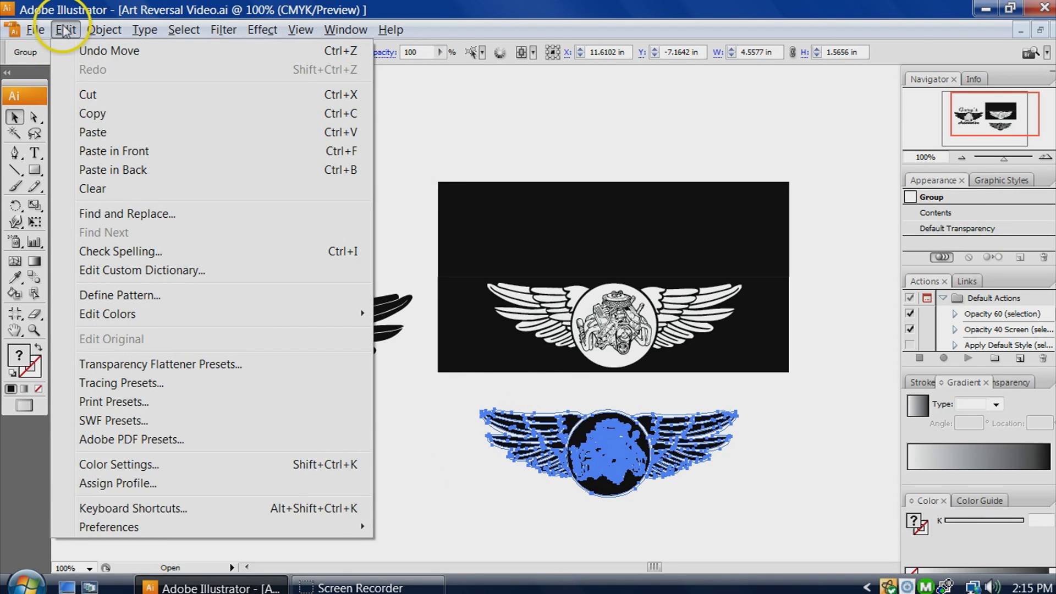
pyautogui.moveTo(116, 312)
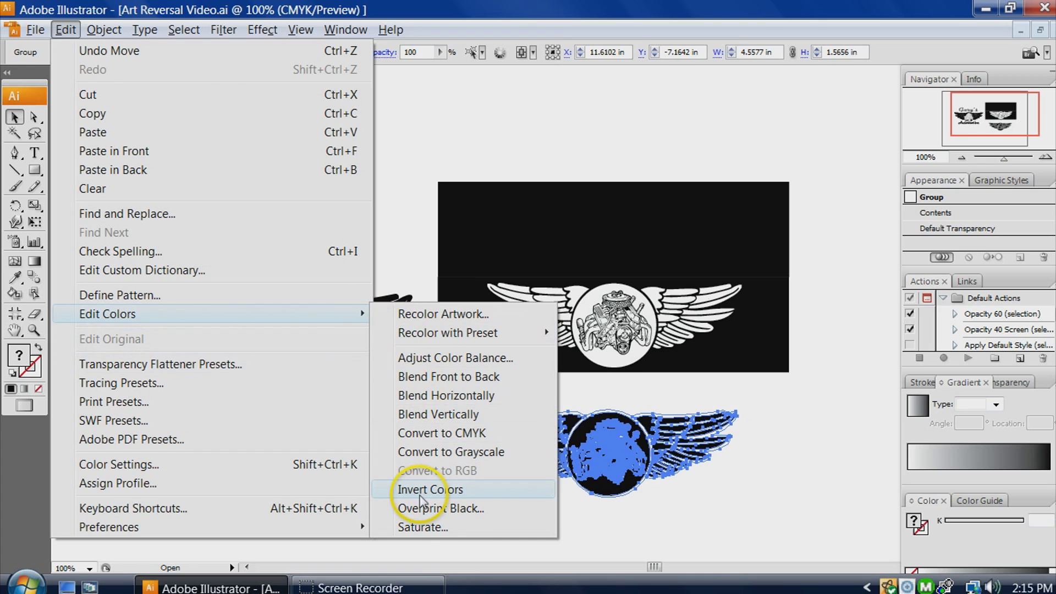
pyautogui.click(421, 493)
pyautogui.click(443, 501)
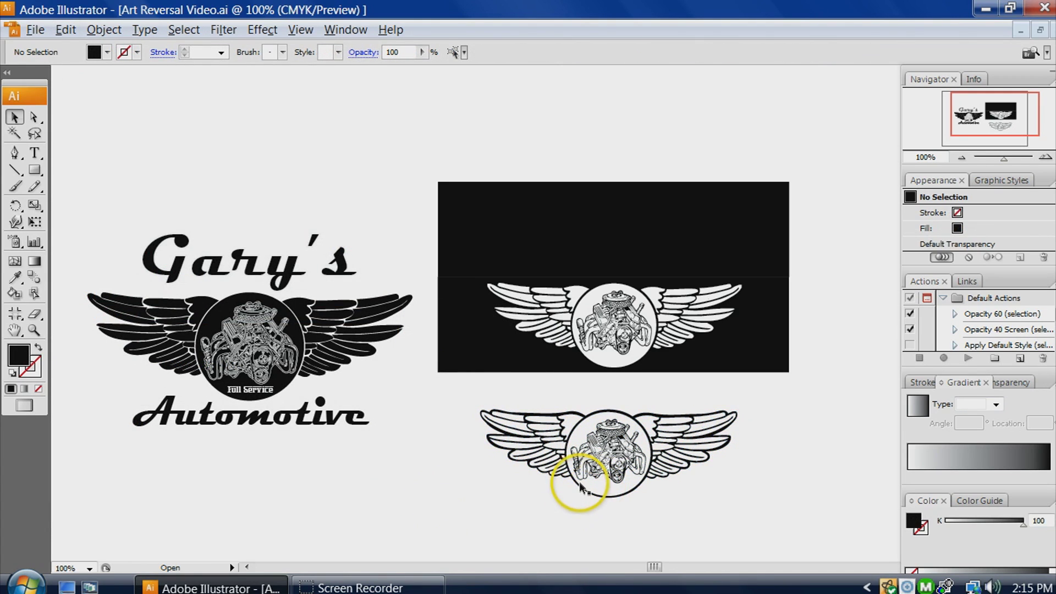
# - Move the black-outlined winged engine onto the black rectangle's upper half, and from there back to the empty space beneath the rectangle
pyautogui.moveTo(578, 483); pyautogui.dragTo(581, 268)
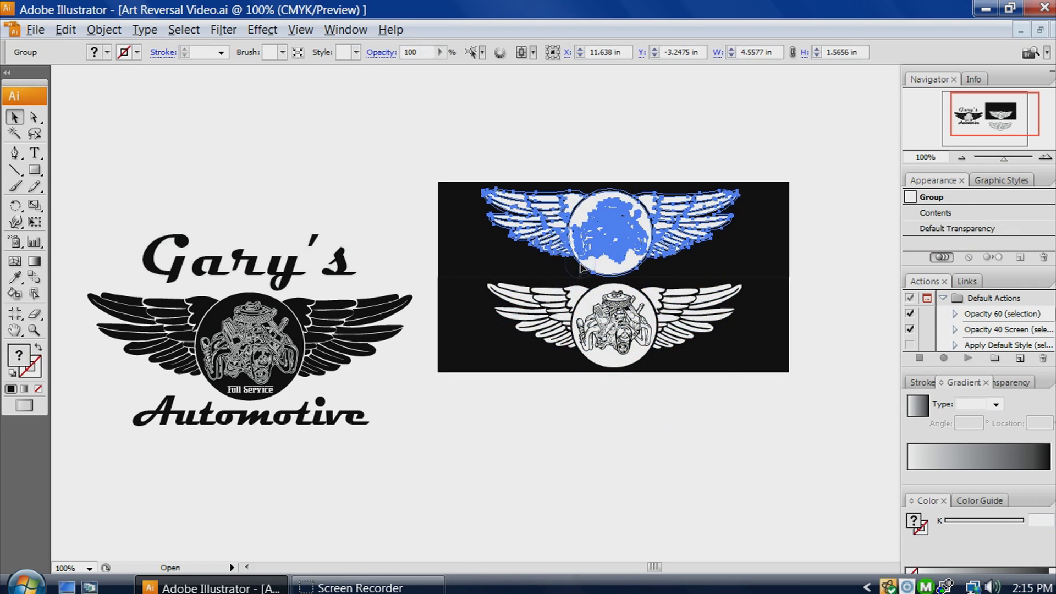
pyautogui.click(567, 148)
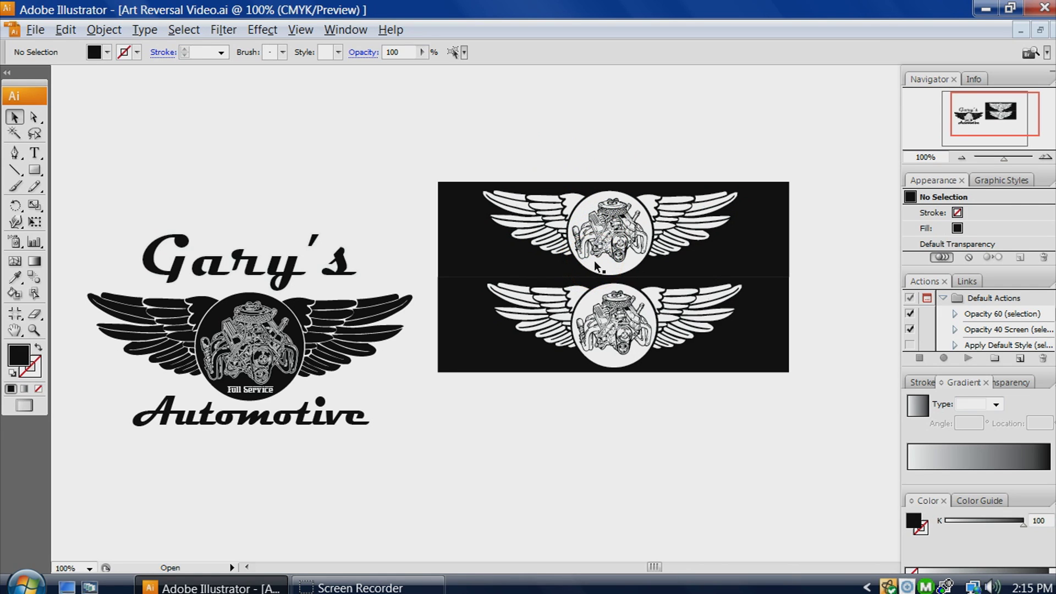
pyautogui.moveTo(606, 259); pyautogui.dragTo(605, 472)
pyautogui.click(549, 520)
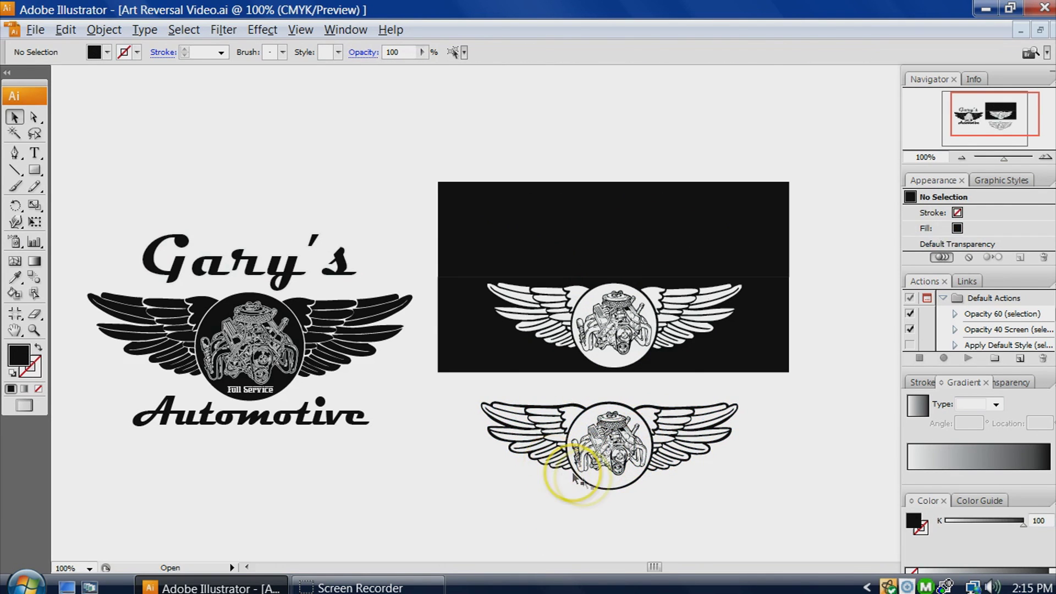
pyautogui.moveTo(595, 482); pyautogui.dragTo(592, 501)
# - Move the black-outlined winged engine from beneath the rectangle to the empty space above the Gary's Automotive logo
pyautogui.click(277, 339)
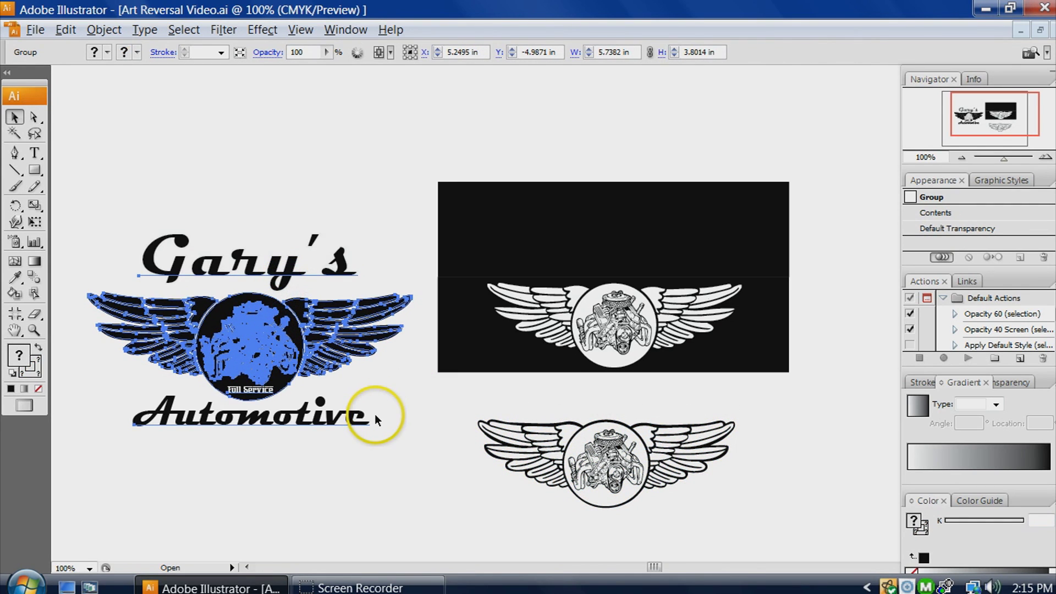
pyautogui.click(408, 408)
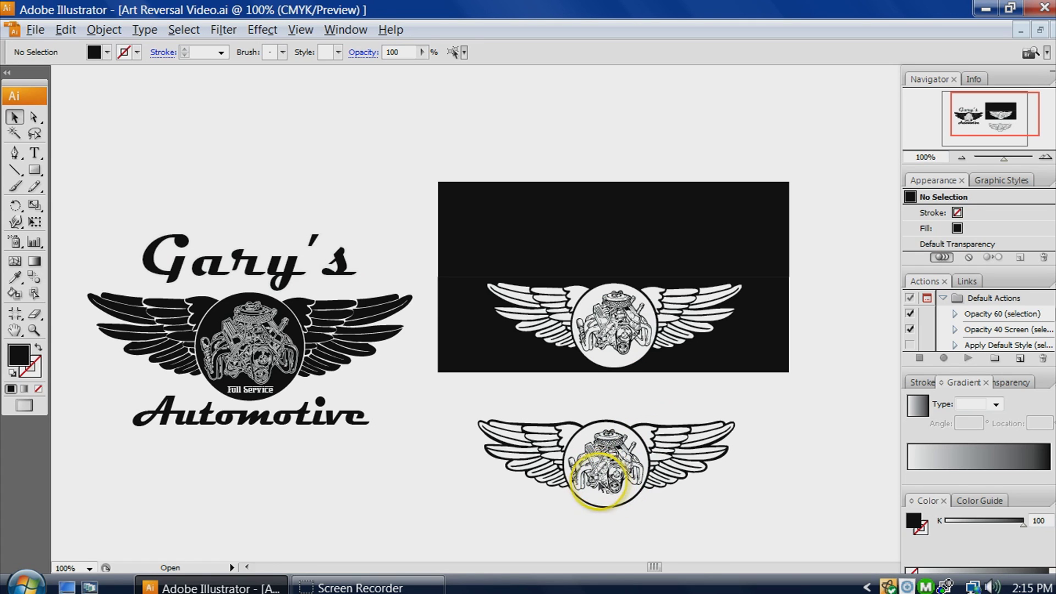
pyautogui.moveTo(621, 474); pyautogui.dragTo(250, 169)
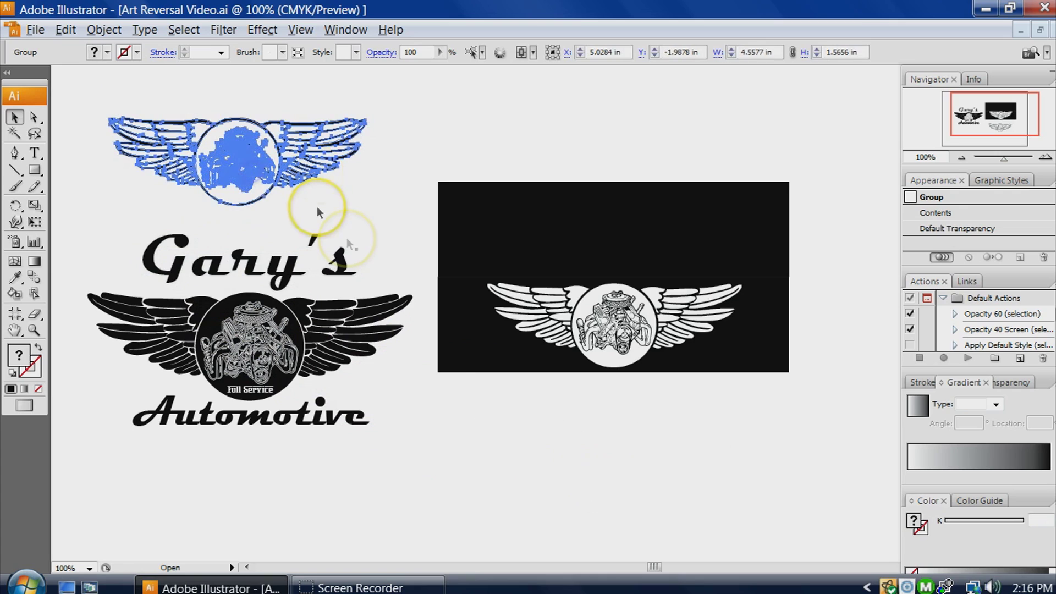
pyautogui.click(342, 212)
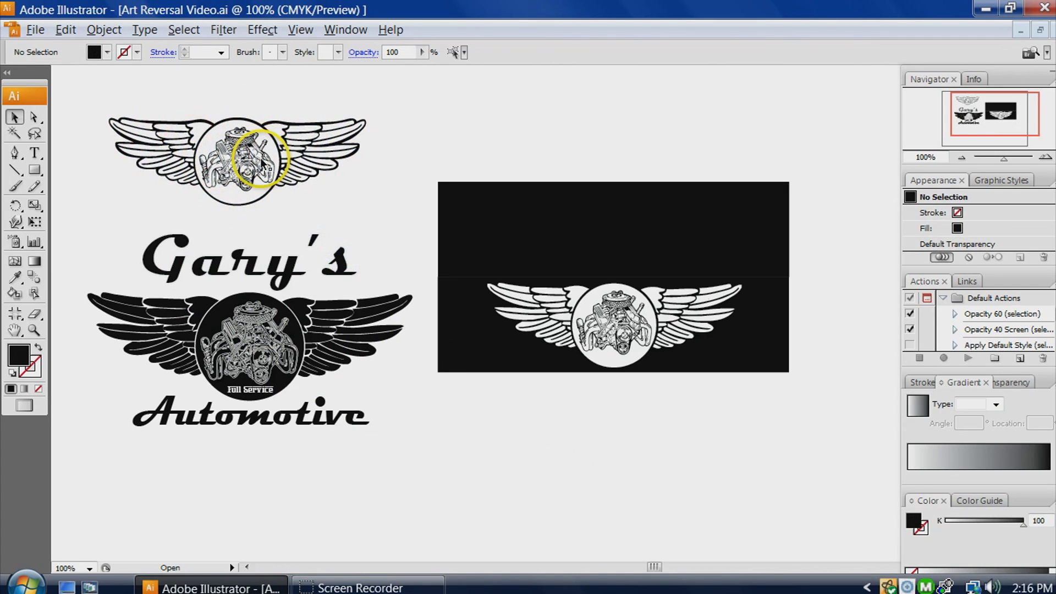
# - Invert the colors of the winged engine above the Gary's Automotive logo
pyautogui.click(234, 169)
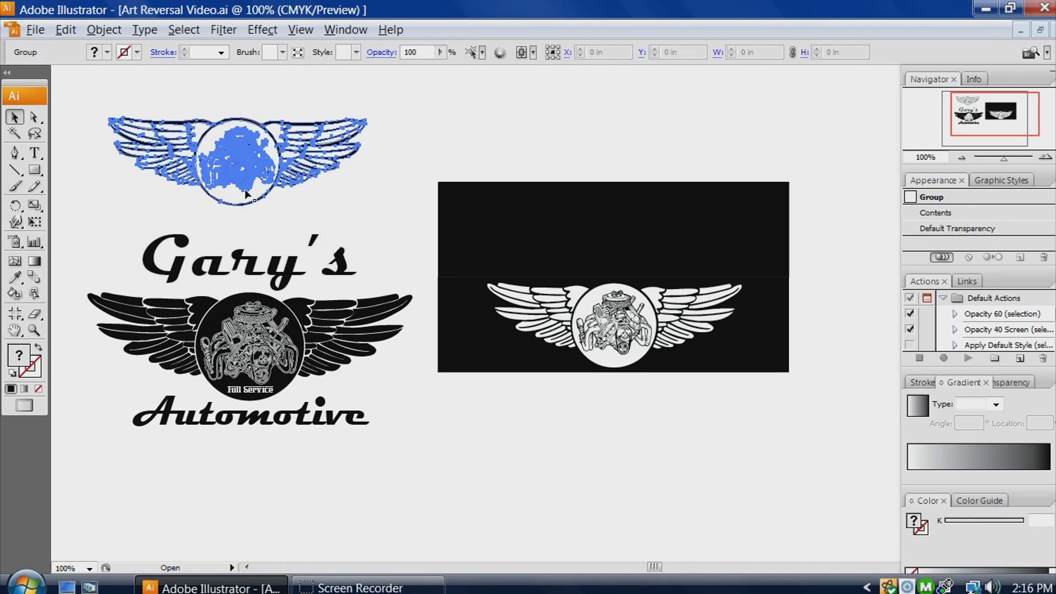
pyautogui.click(66, 29)
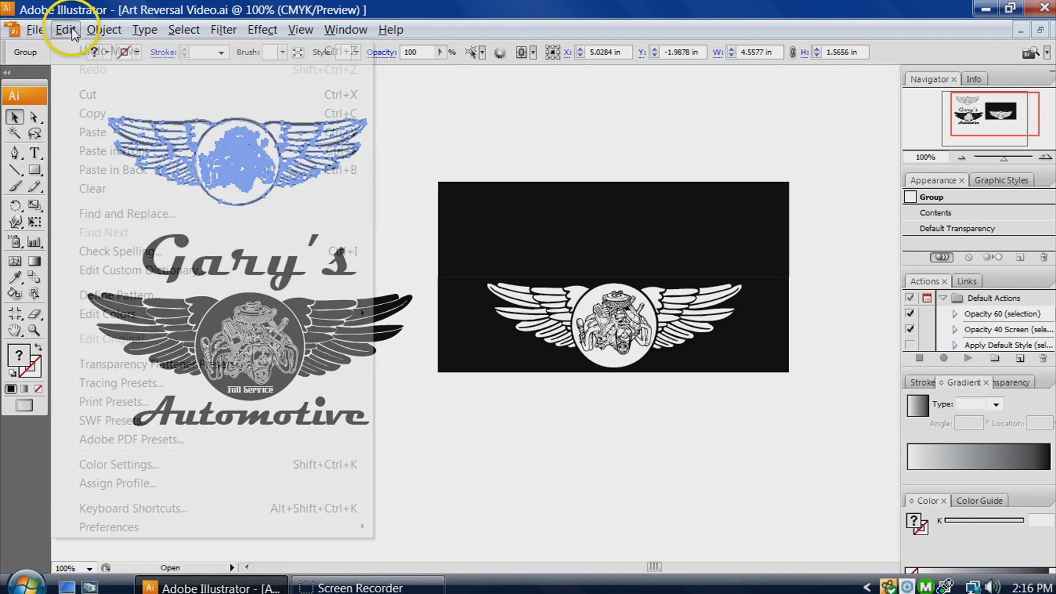
pyautogui.moveTo(135, 311)
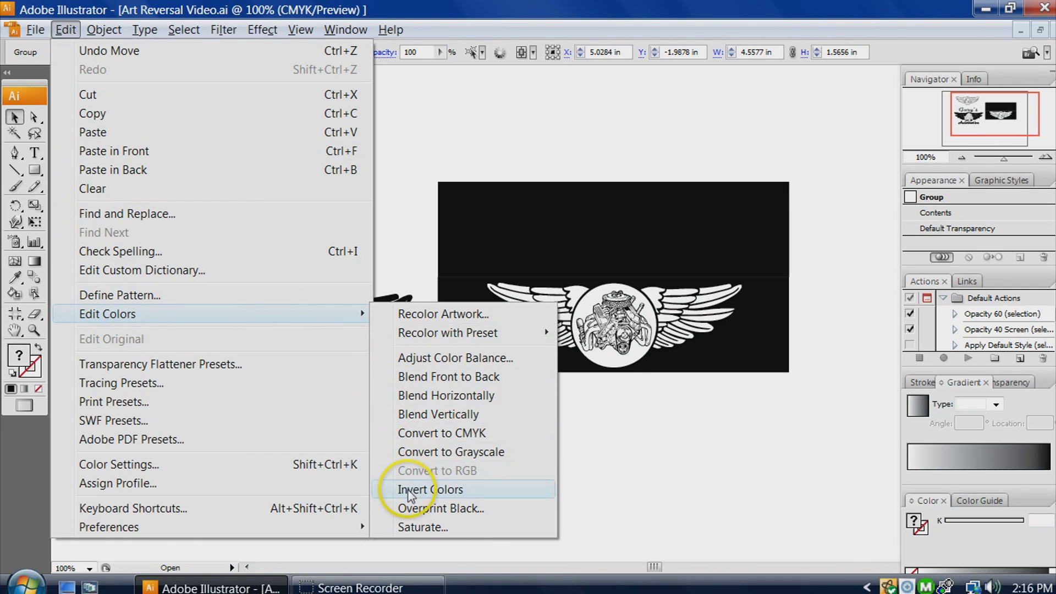
pyautogui.click(391, 489)
pyautogui.click(375, 200)
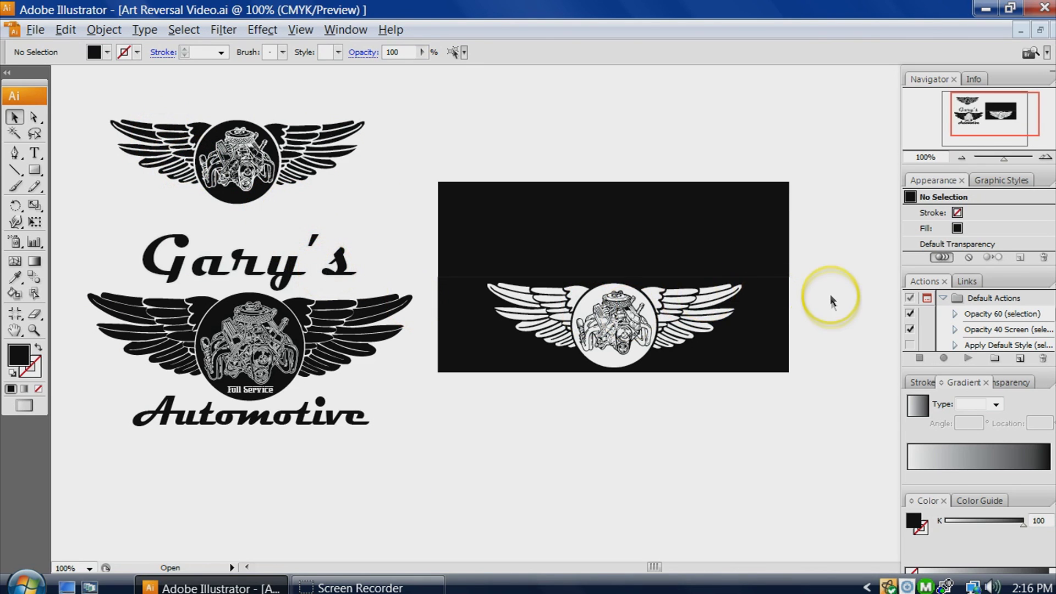
# - Shift the two large winged engines beside the skull columns slightly right, aligning the solid black one under the outlined one
pyautogui.moveTo(836, 305); pyautogui.dragTo(524, 300)
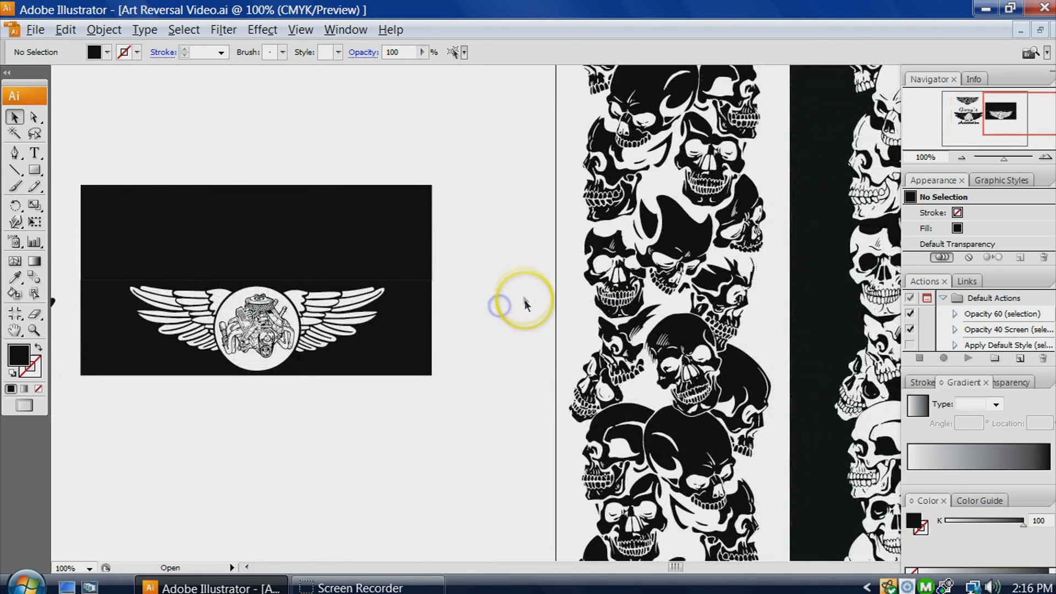
pyautogui.hotkey('ctrl', '-')
pyautogui.hotkey('ctrl', '-')
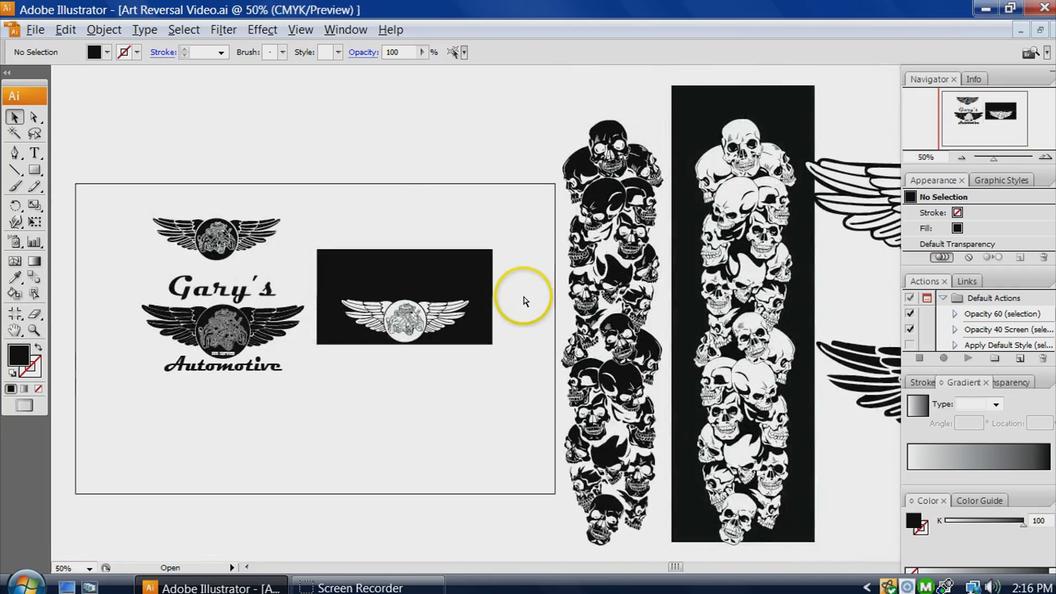
pyautogui.moveTo(869, 276); pyautogui.dragTo(584, 265)
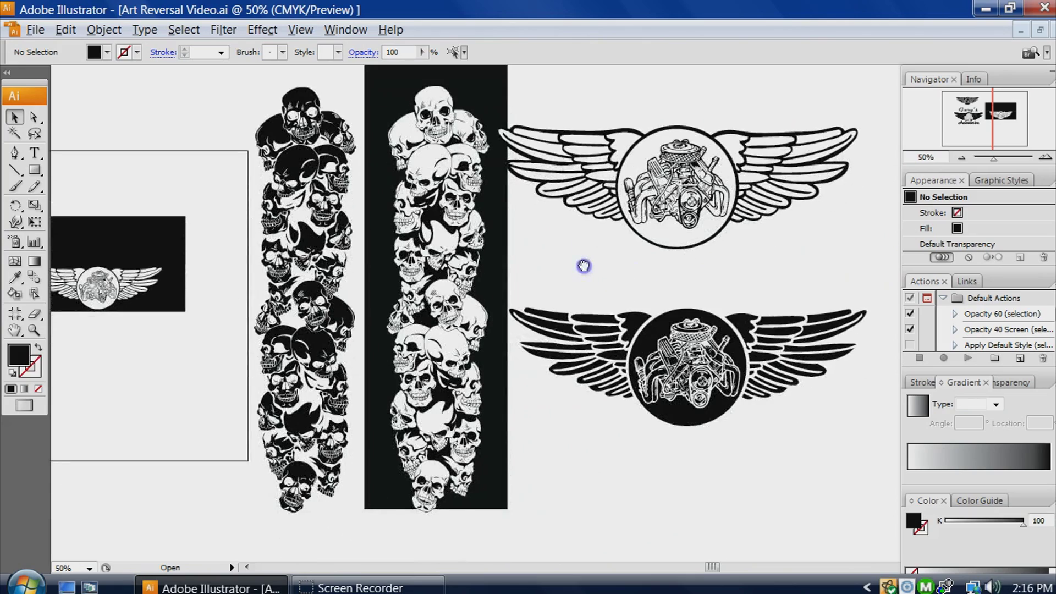
pyautogui.moveTo(681, 244); pyautogui.dragTo(711, 238)
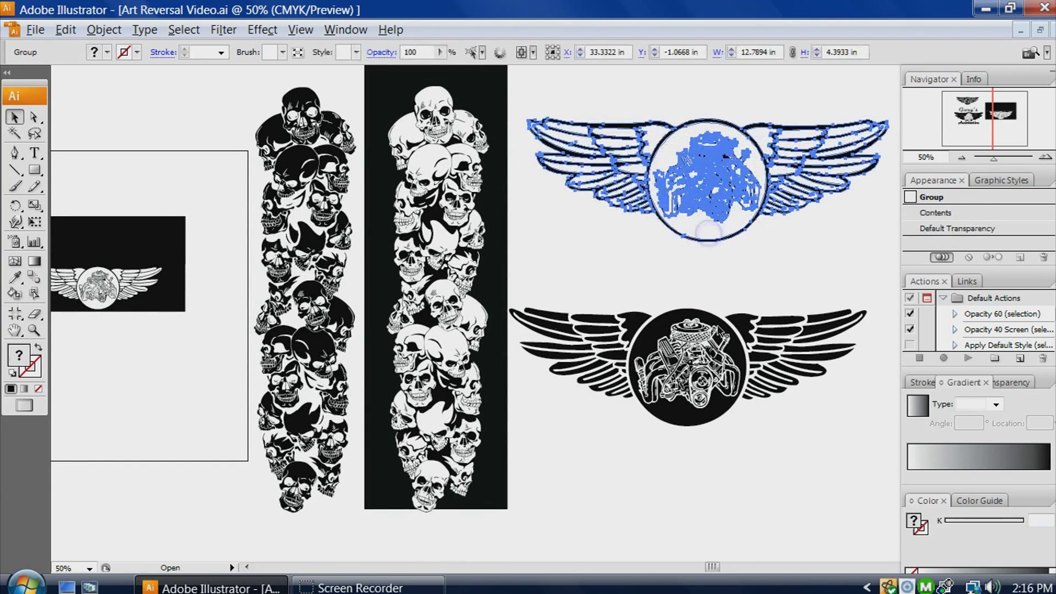
pyautogui.moveTo(715, 405); pyautogui.dragTo(738, 421)
pyautogui.click(628, 270)
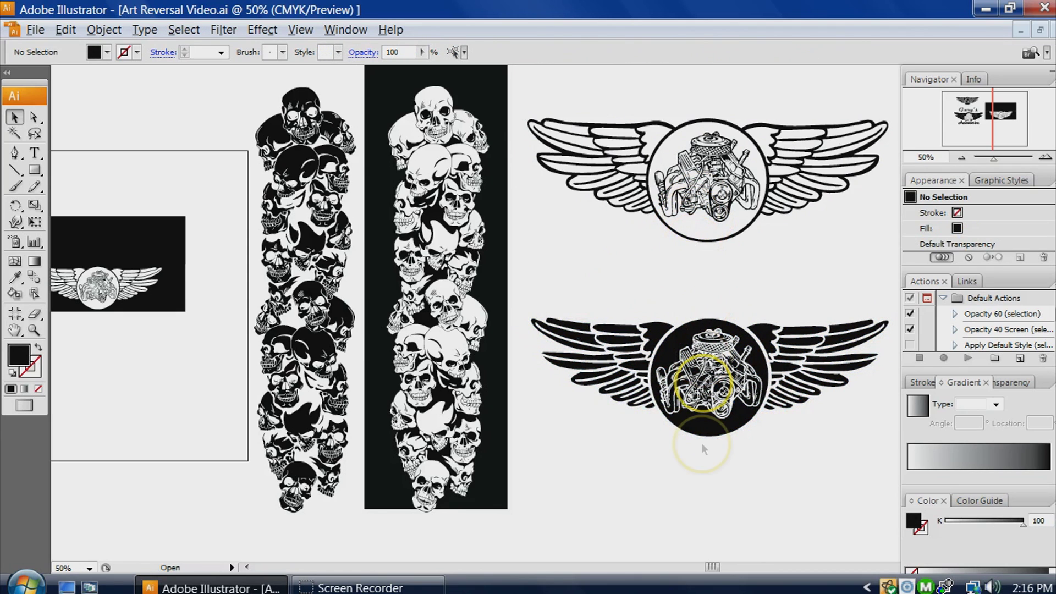
# - Select the large solid black winged engine and the outlined one above it in turn to compare both versions
pyautogui.moveTo(547, 260); pyautogui.dragTo(730, 438)
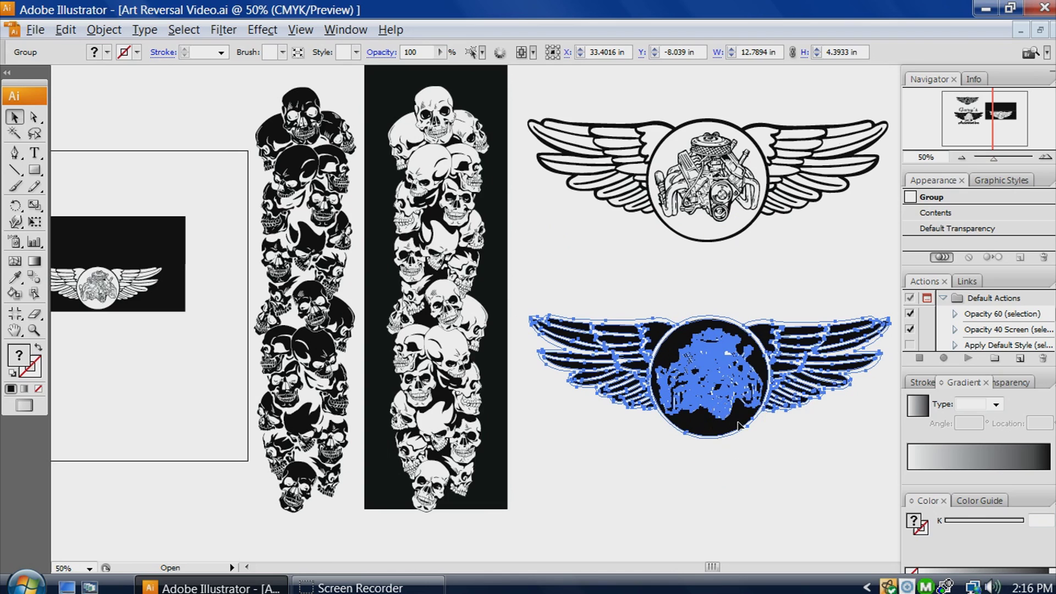
pyautogui.click(658, 308)
pyautogui.moveTo(544, 102); pyautogui.dragTo(859, 258)
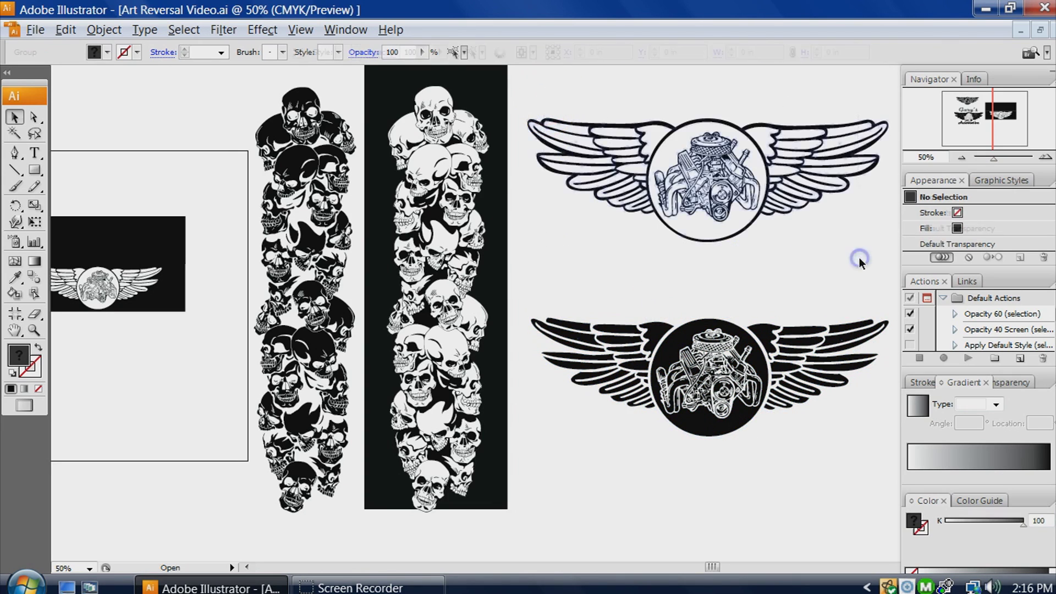
pyautogui.click(763, 224)
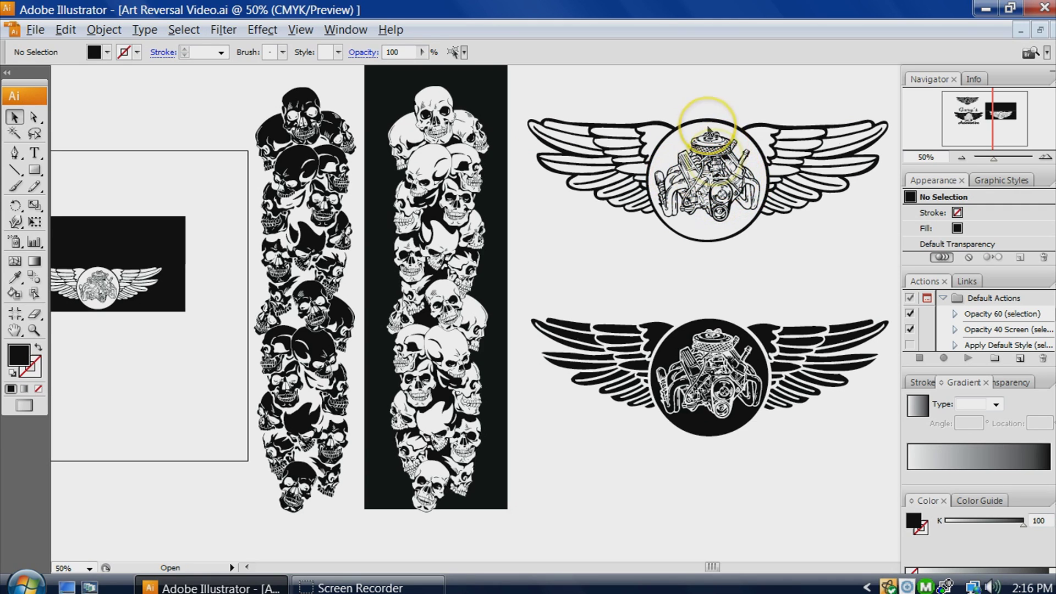
# - Move the large outlined winged engine slightly higher above the solid black version
pyautogui.click(720, 199)
pyautogui.moveTo(719, 199); pyautogui.dragTo(718, 190)
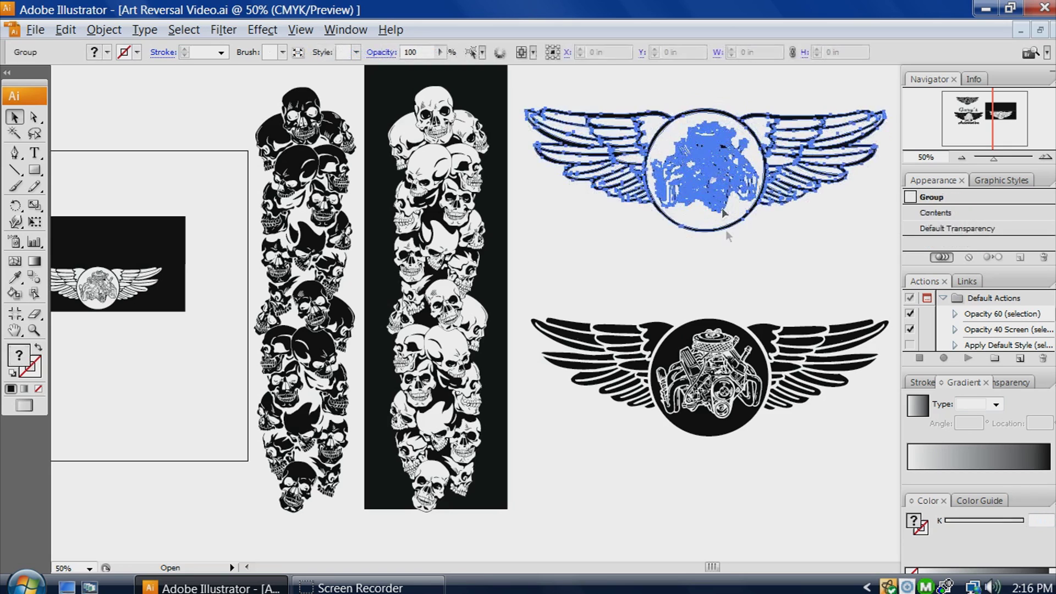
pyautogui.click(725, 232)
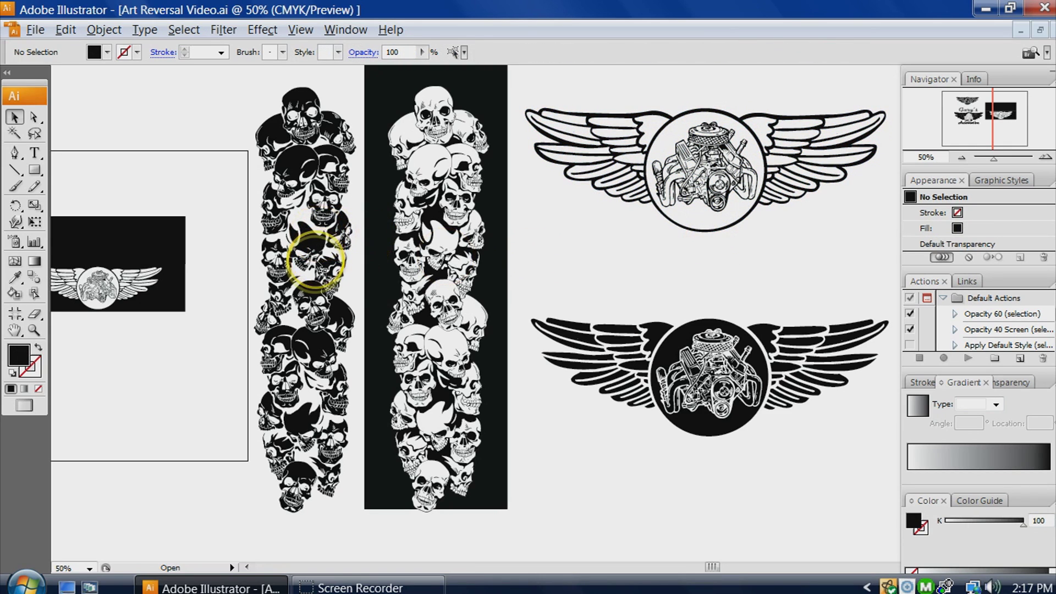
# - Raise the white skull column within its tall black rectangle and move the black skull column beside it up to a matching height
pyautogui.click(435, 242)
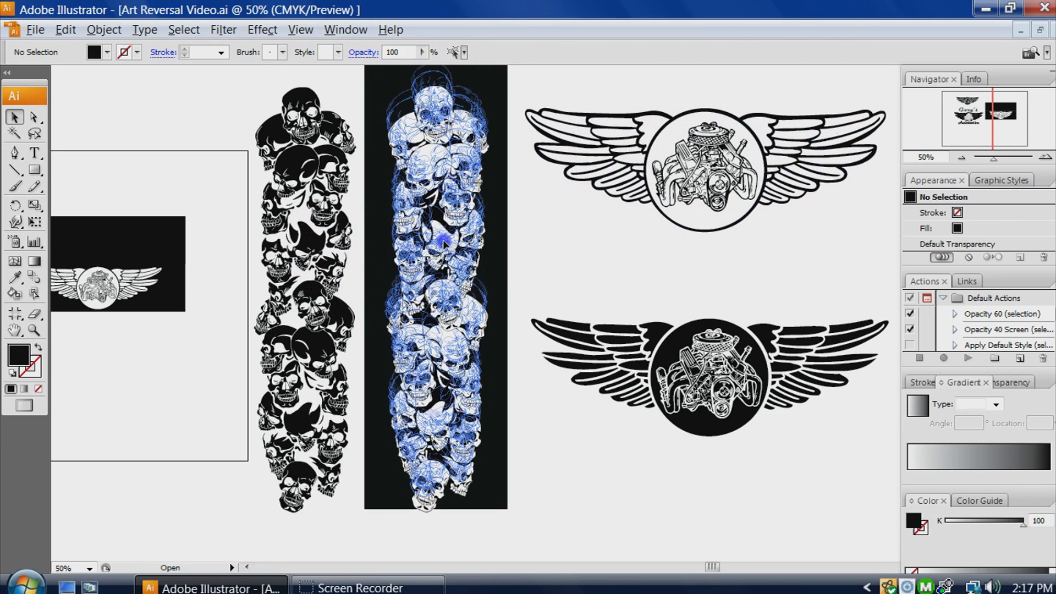
pyautogui.click(537, 259)
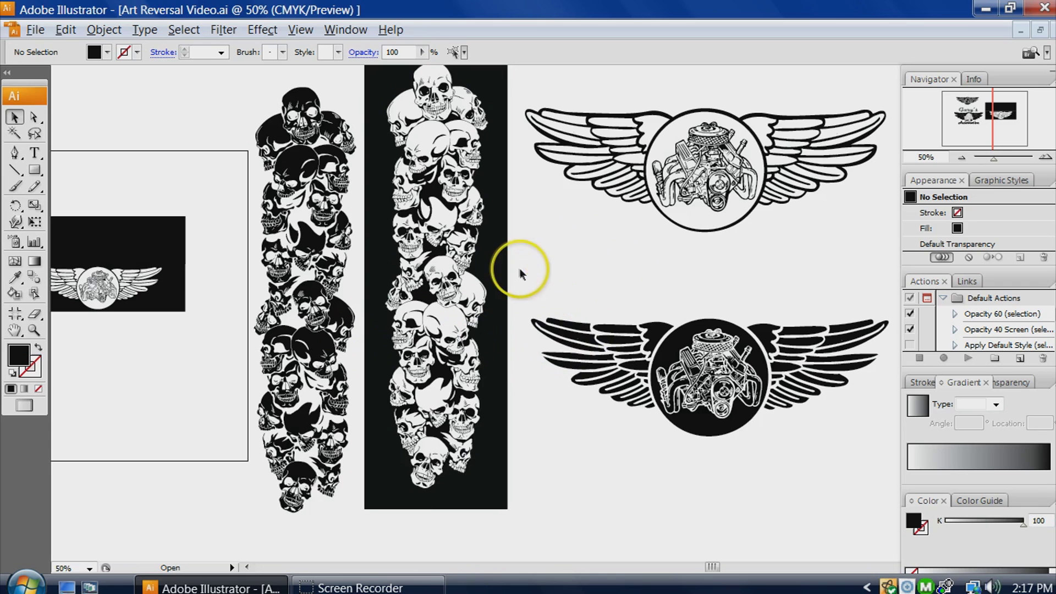
pyautogui.moveTo(552, 229); pyautogui.dragTo(557, 265)
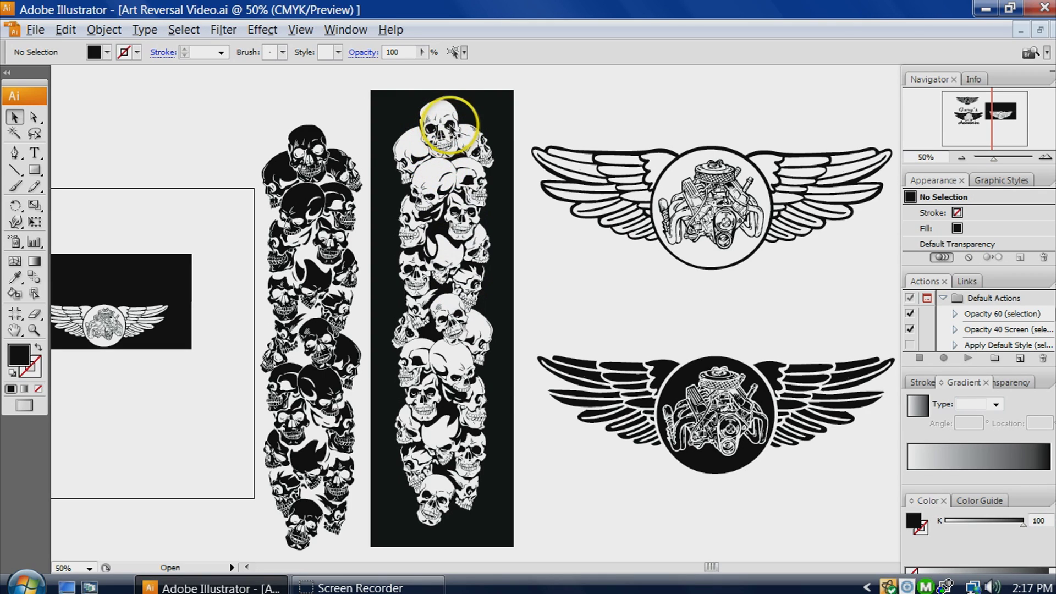
pyautogui.click(335, 198)
pyautogui.moveTo(337, 172); pyautogui.dragTo(333, 143)
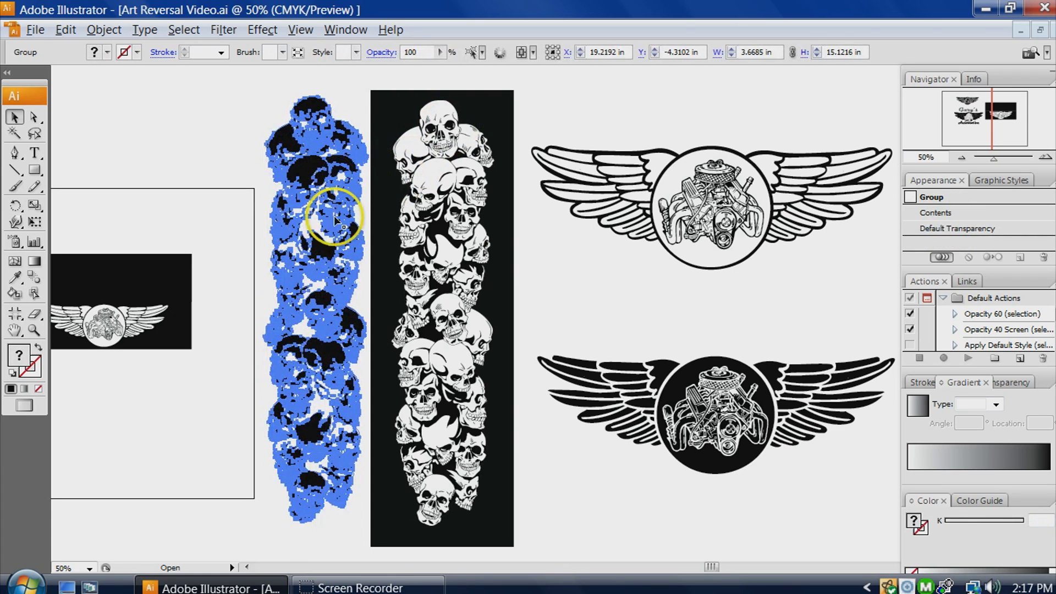
pyautogui.click(219, 150)
# - Move the tall black rectangle out from behind the white skull column to behind the large winged engines
pyautogui.click(476, 236)
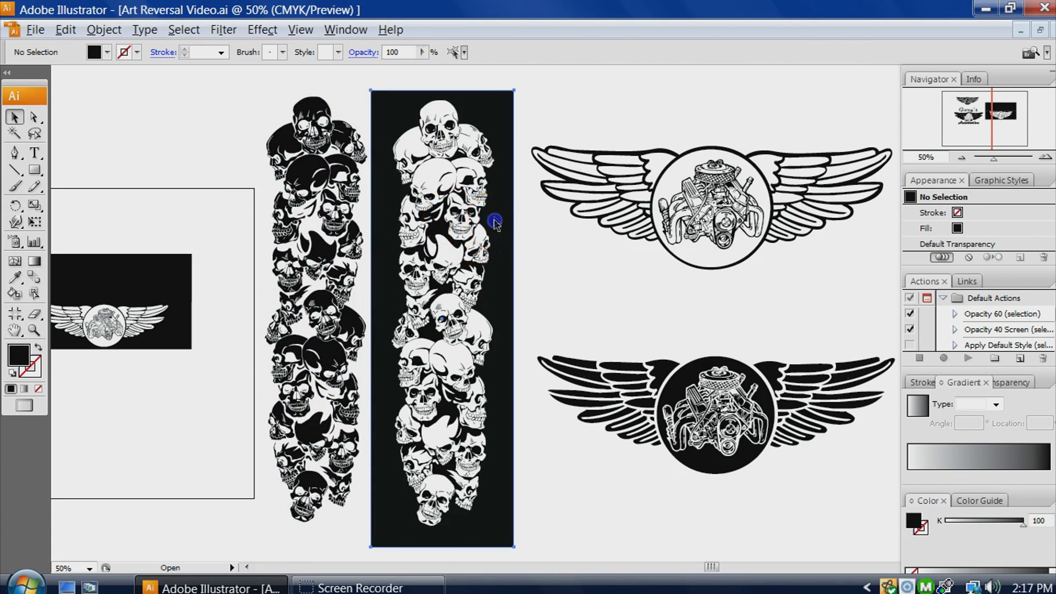
pyautogui.moveTo(500, 209); pyautogui.dragTo(677, 210)
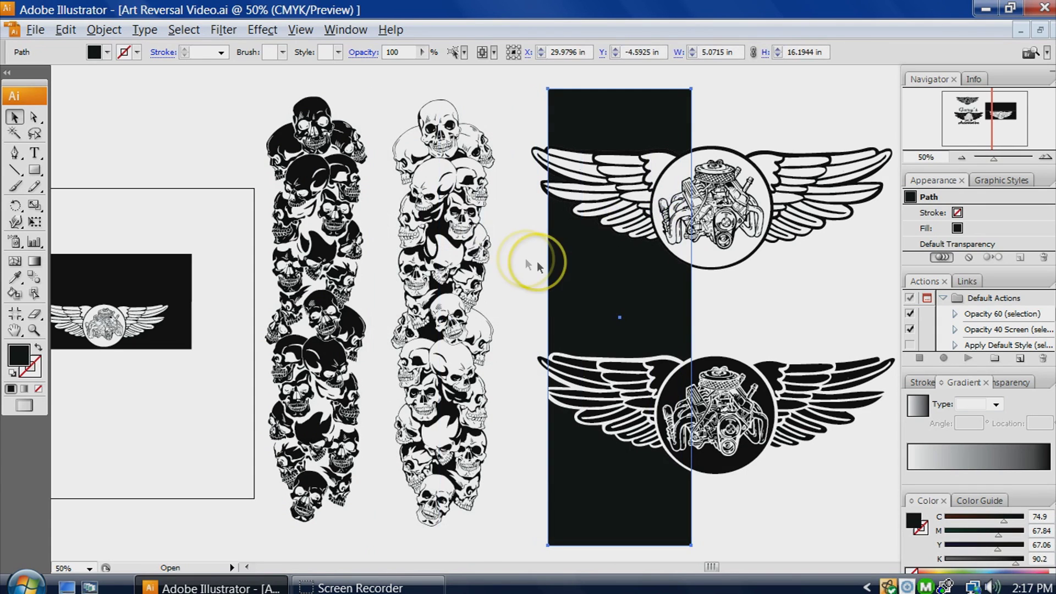
pyautogui.click(518, 224)
# - Select the white skull column and the black skull column in turn to compare both versions on the light background
pyautogui.click(461, 189)
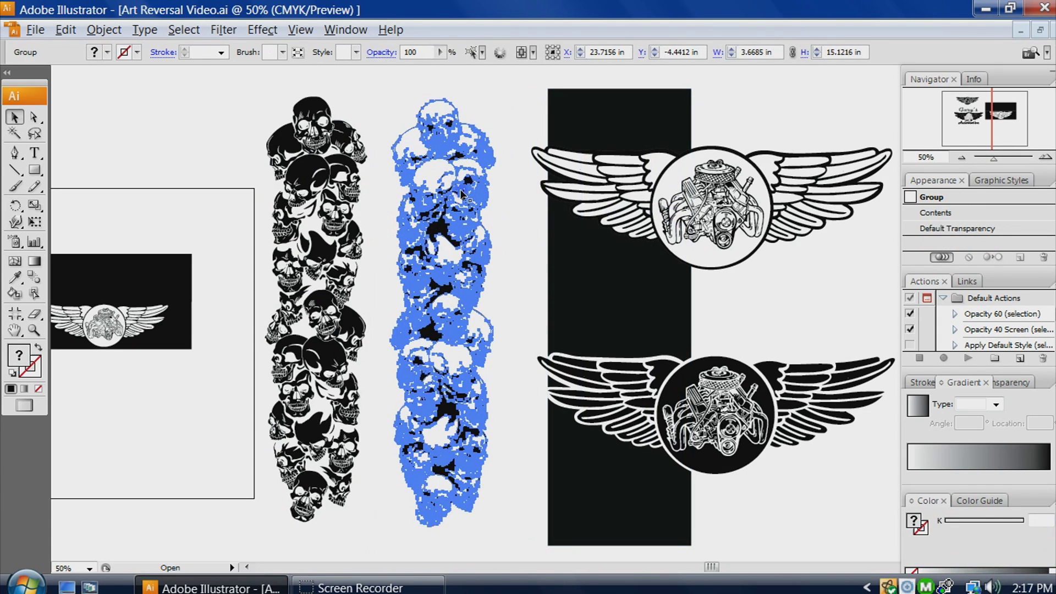
pyautogui.click(500, 202)
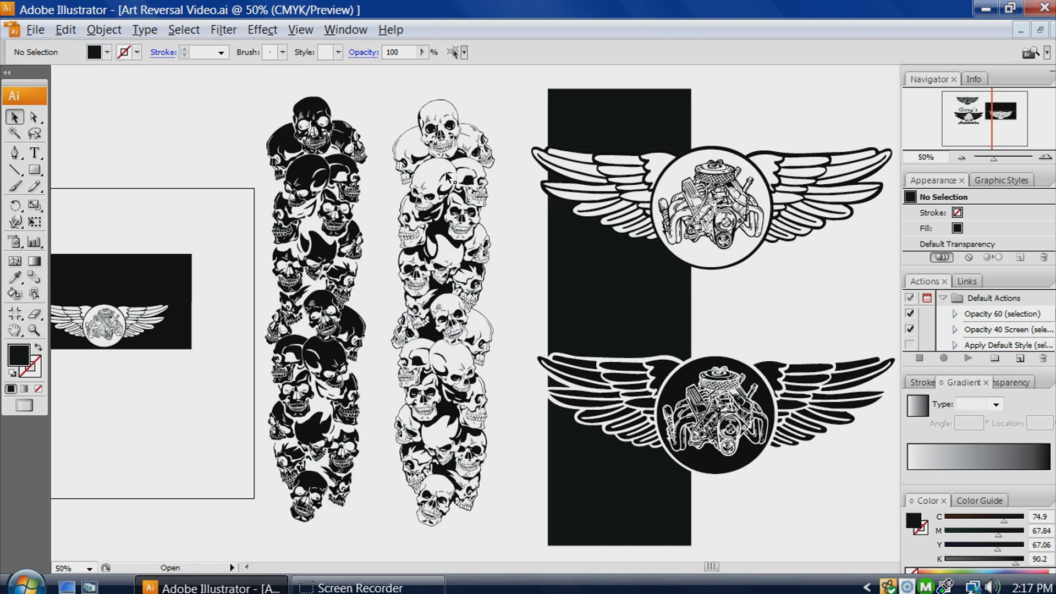
pyautogui.click(361, 194)
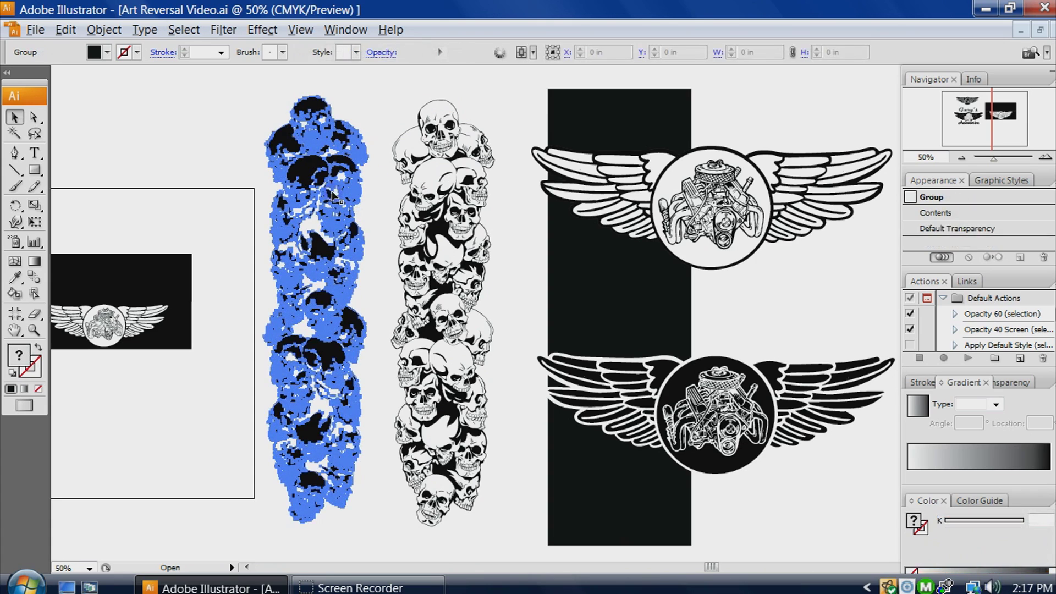
pyautogui.click(228, 147)
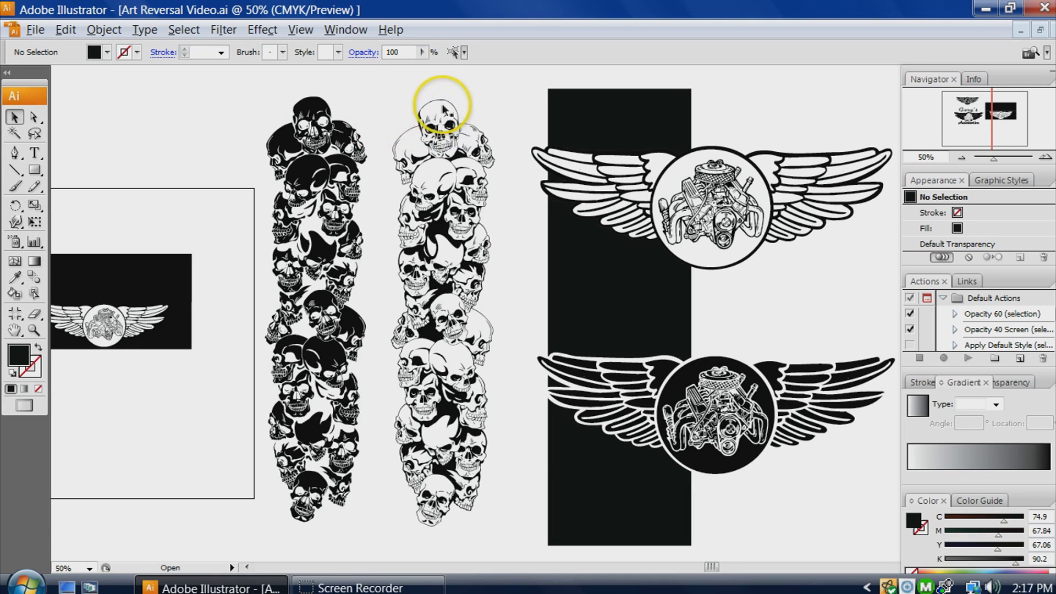
# - Compare the black skull column with the white one by selecting and deselecting each against the light background
pyautogui.click(319, 115)
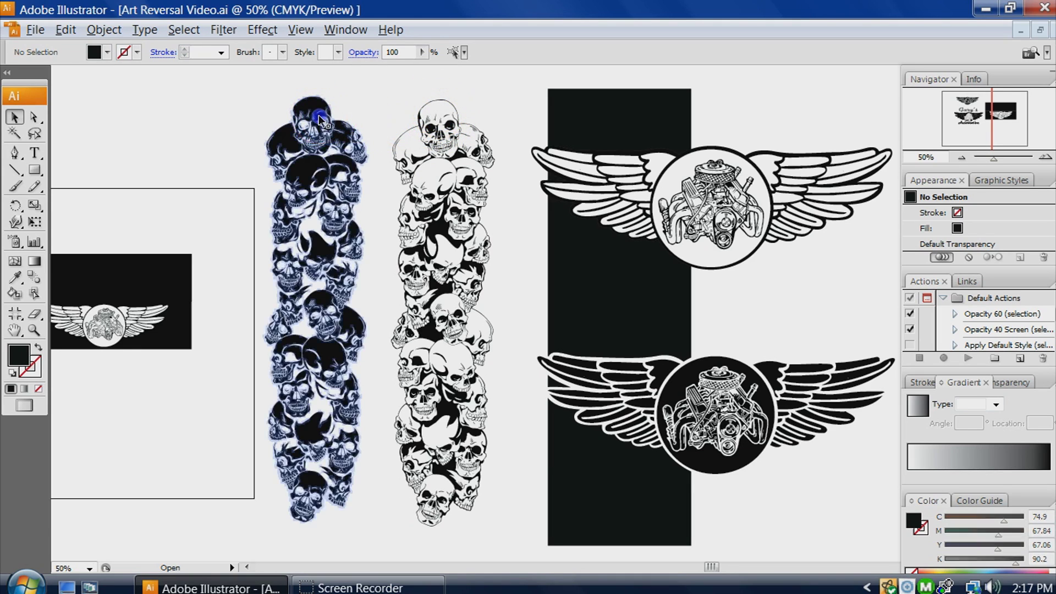
pyautogui.click(206, 134)
pyautogui.click(308, 189)
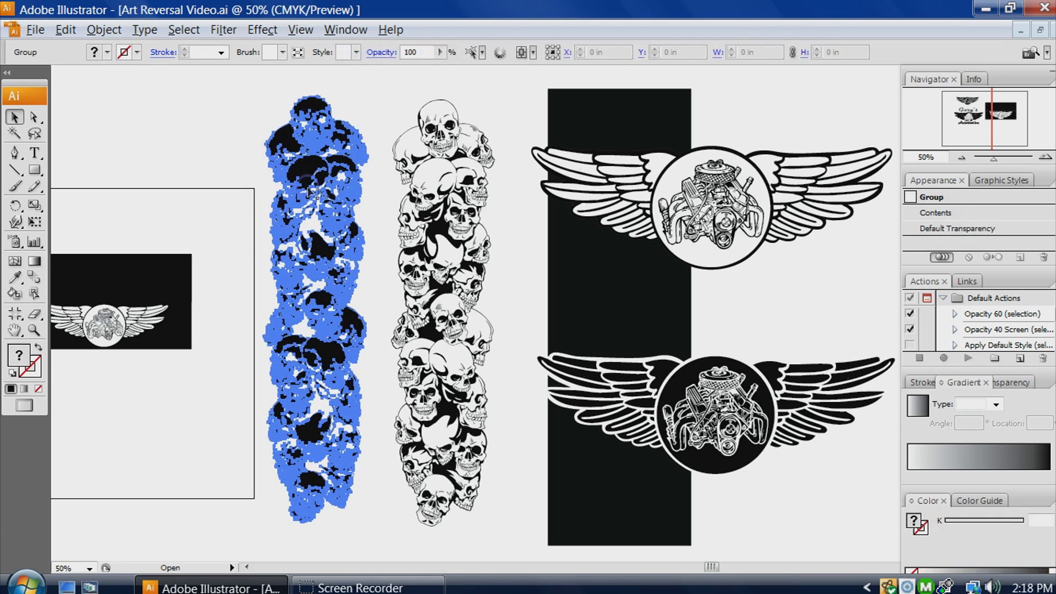
pyautogui.click(378, 124)
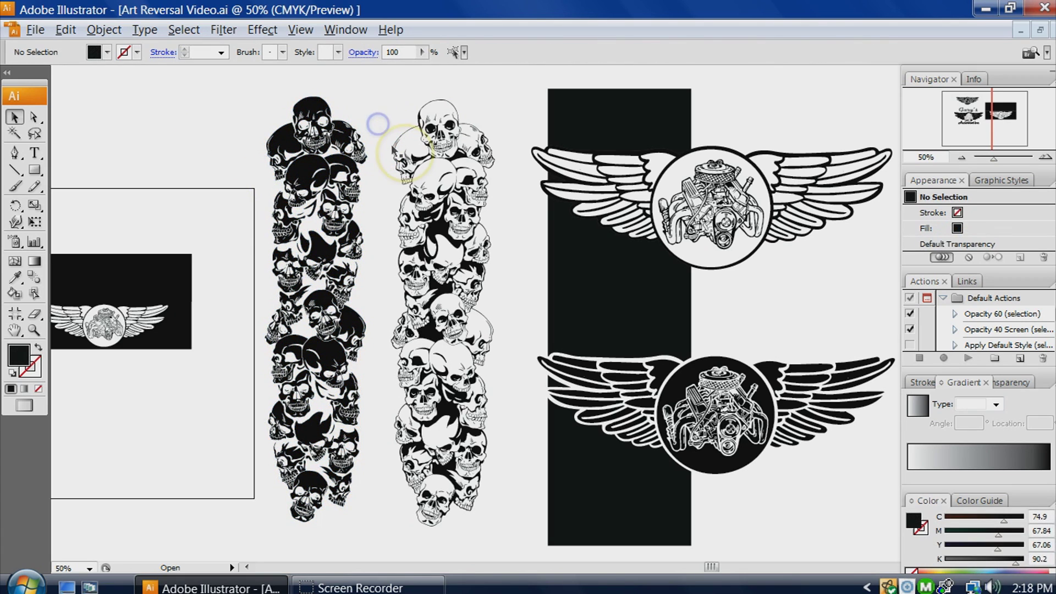
pyautogui.click(433, 223)
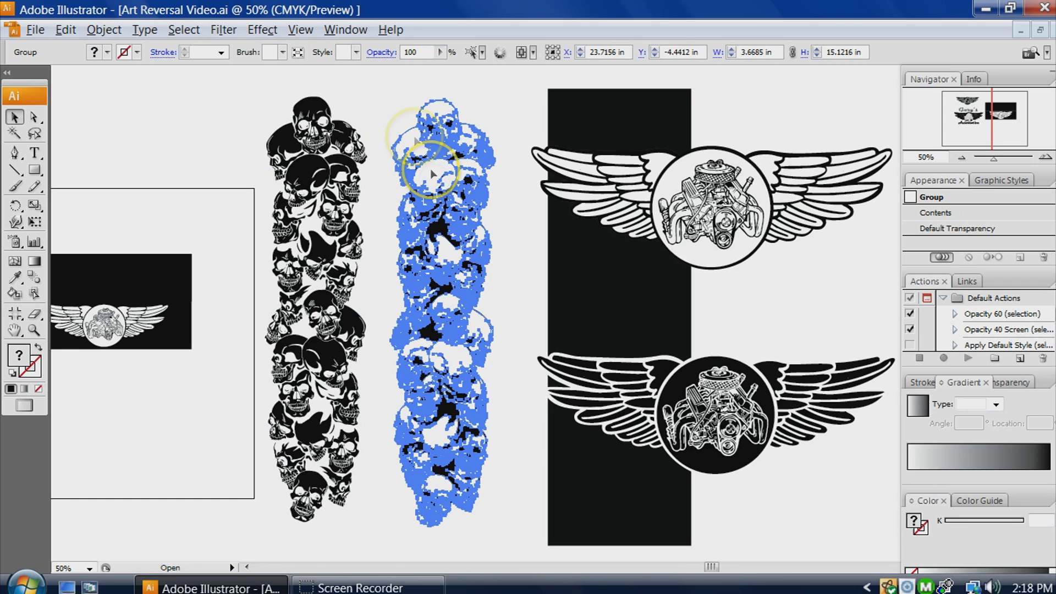
pyautogui.click(395, 111)
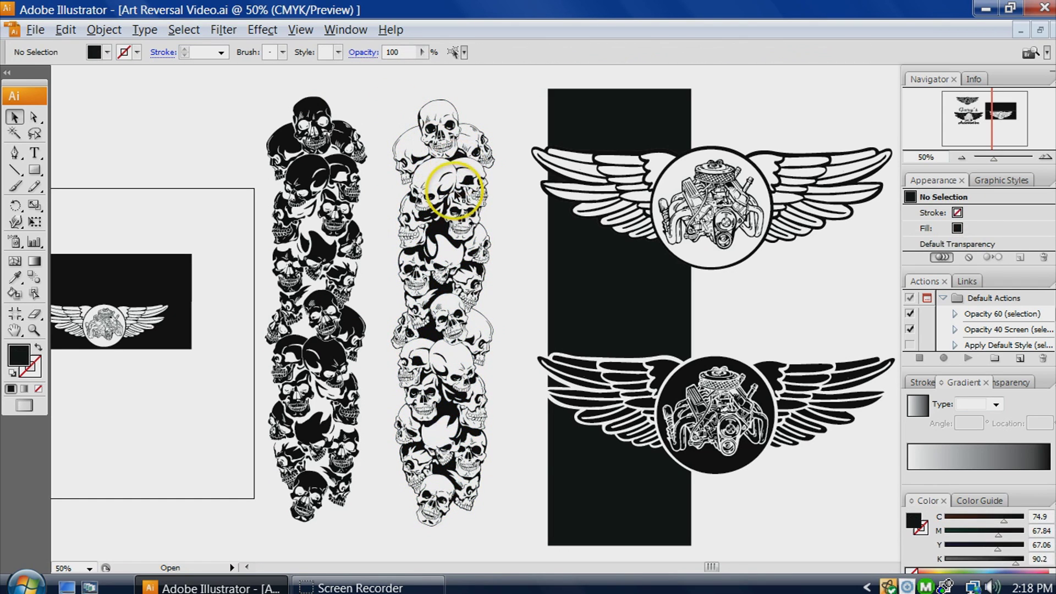
# - Move the tall black rectangle behind the black skull column, center that column on it, and raise the white skull column slightly
pyautogui.moveTo(687, 300); pyautogui.dragTo(376, 290)
pyautogui.click(340, 282)
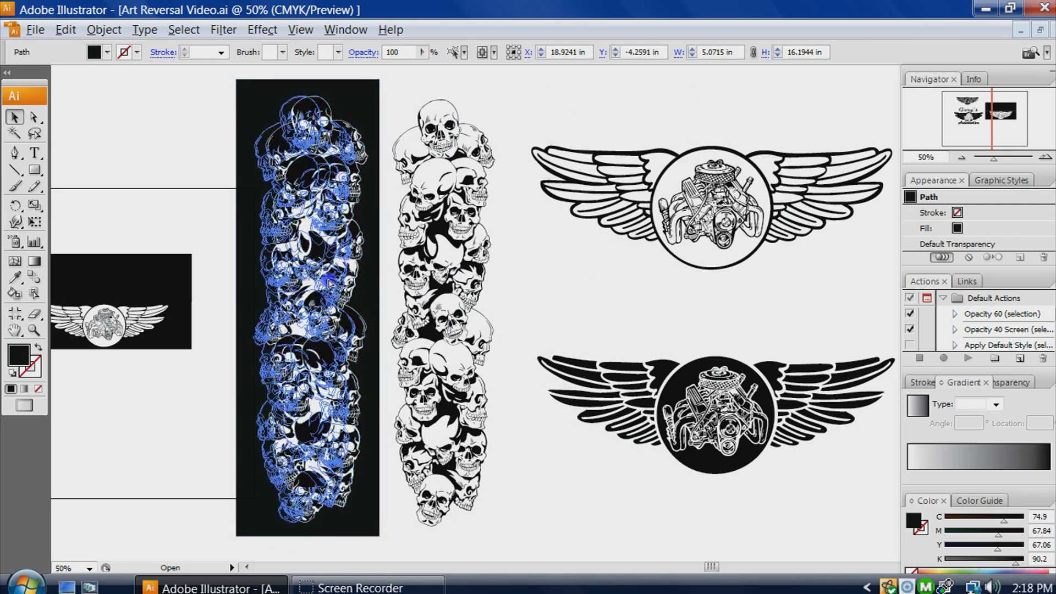
pyautogui.click(387, 285)
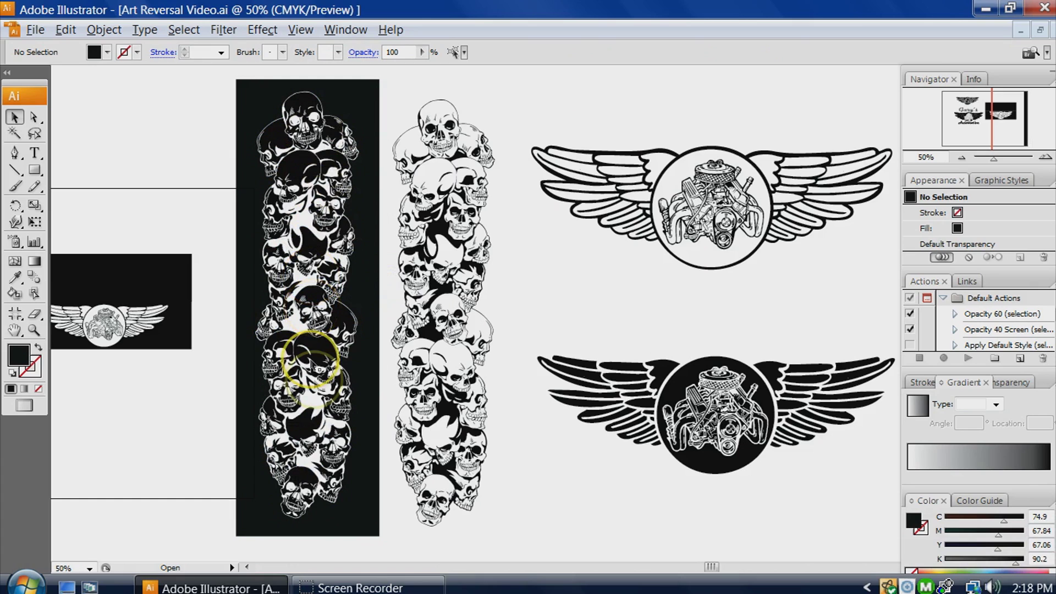
pyautogui.click(435, 106)
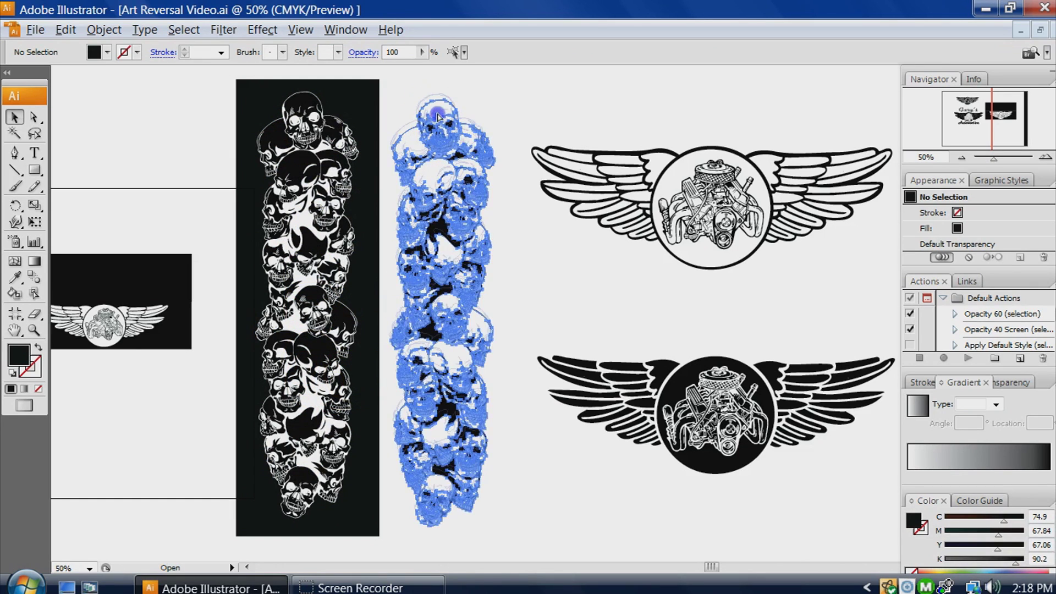
pyautogui.click(509, 121)
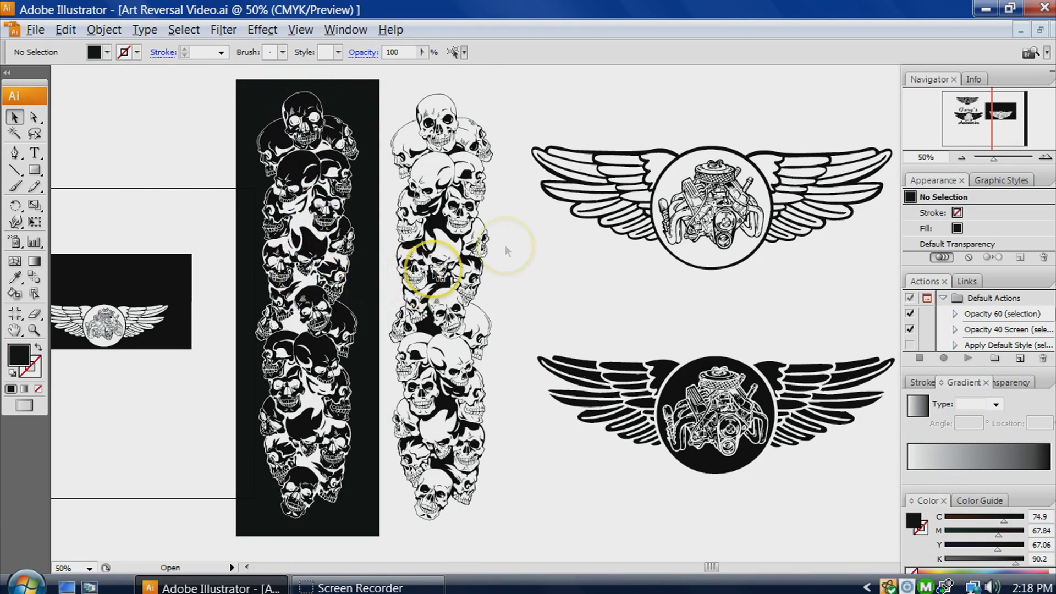
# - Invert the colors of the white skull column standing beside the tall black rectangle
pyautogui.click(446, 242)
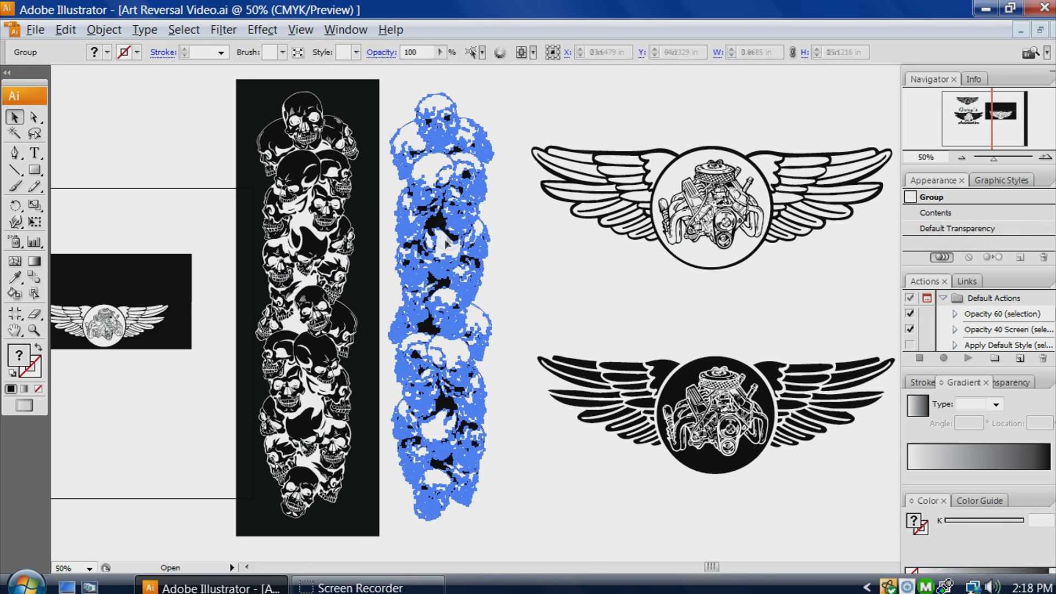
pyautogui.click(60, 32)
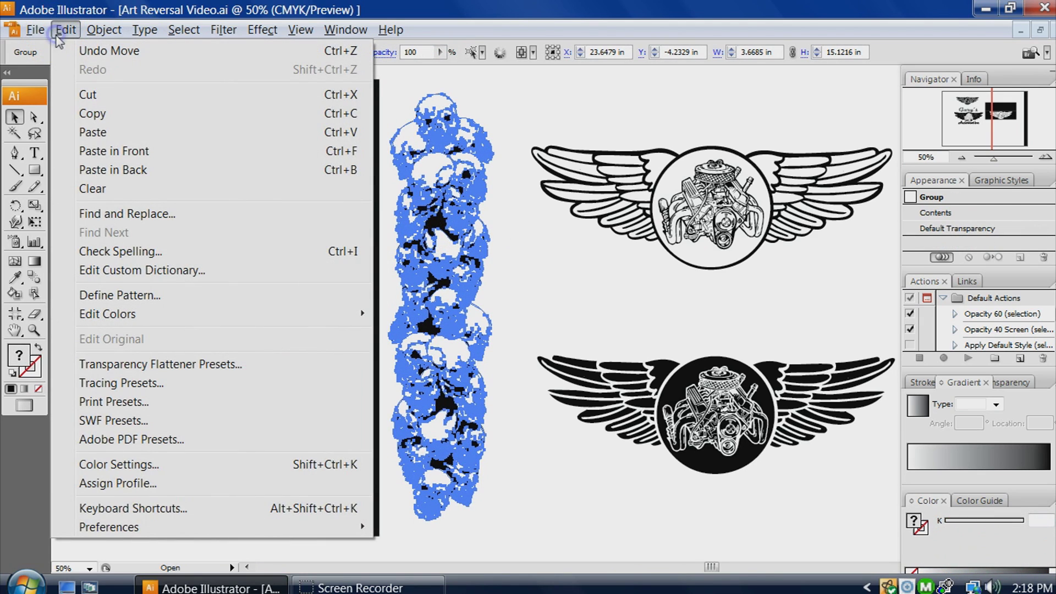
pyautogui.moveTo(117, 314)
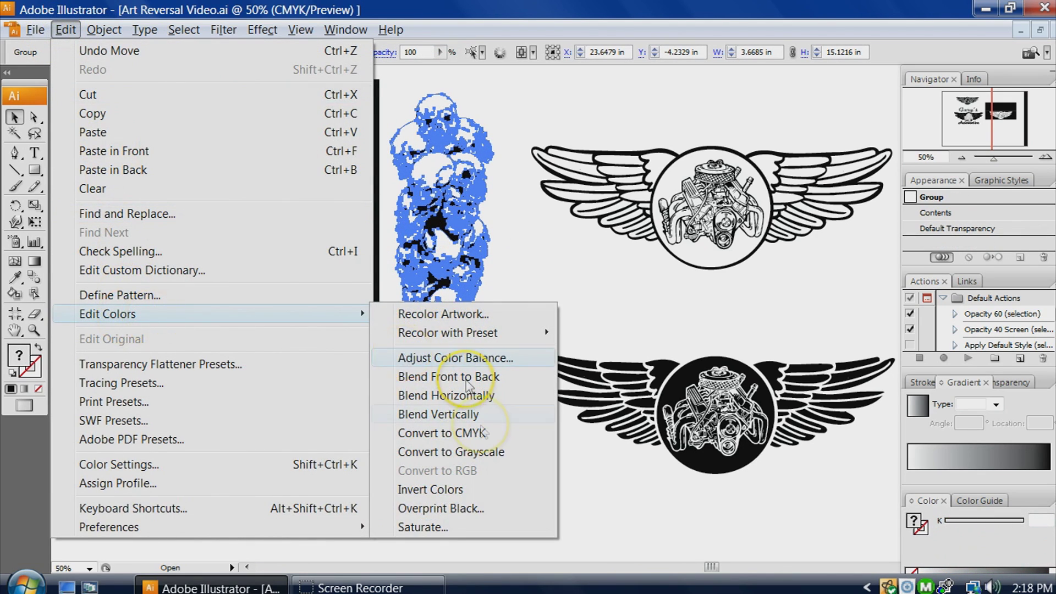
pyautogui.click(461, 489)
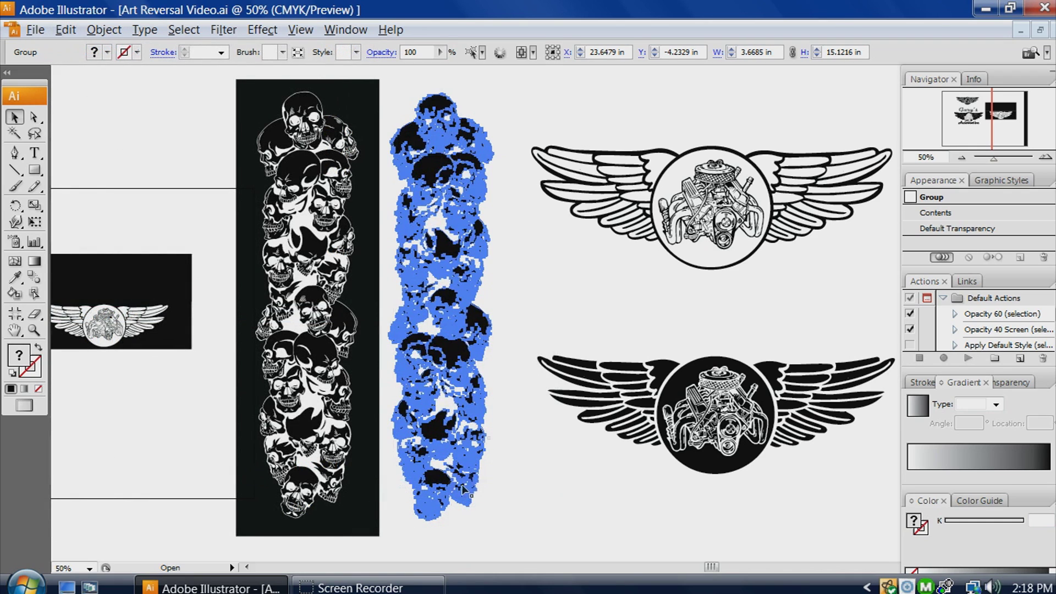
pyautogui.click(520, 301)
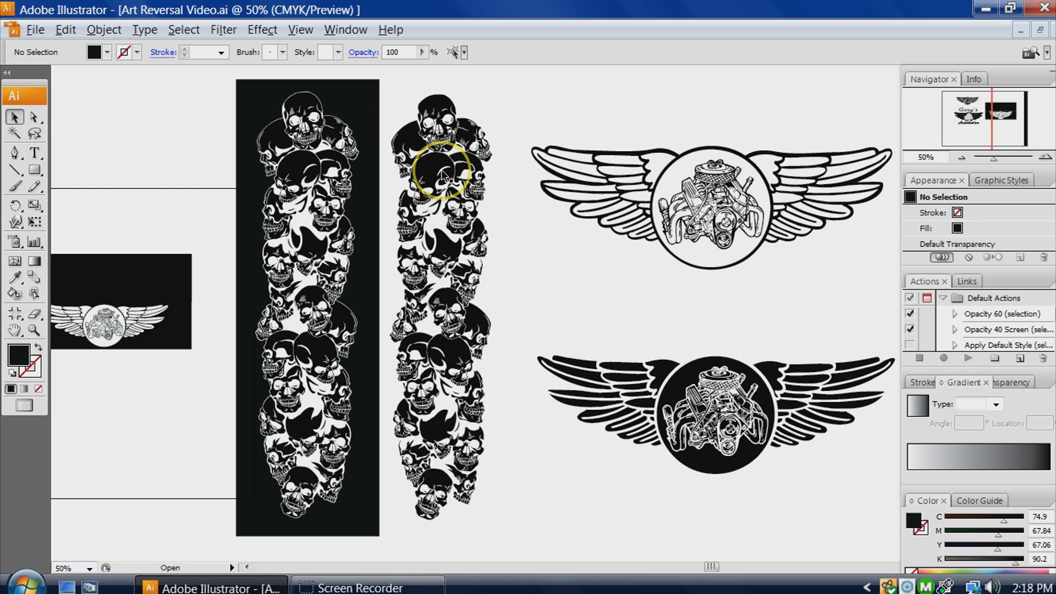
pyautogui.click(66, 29)
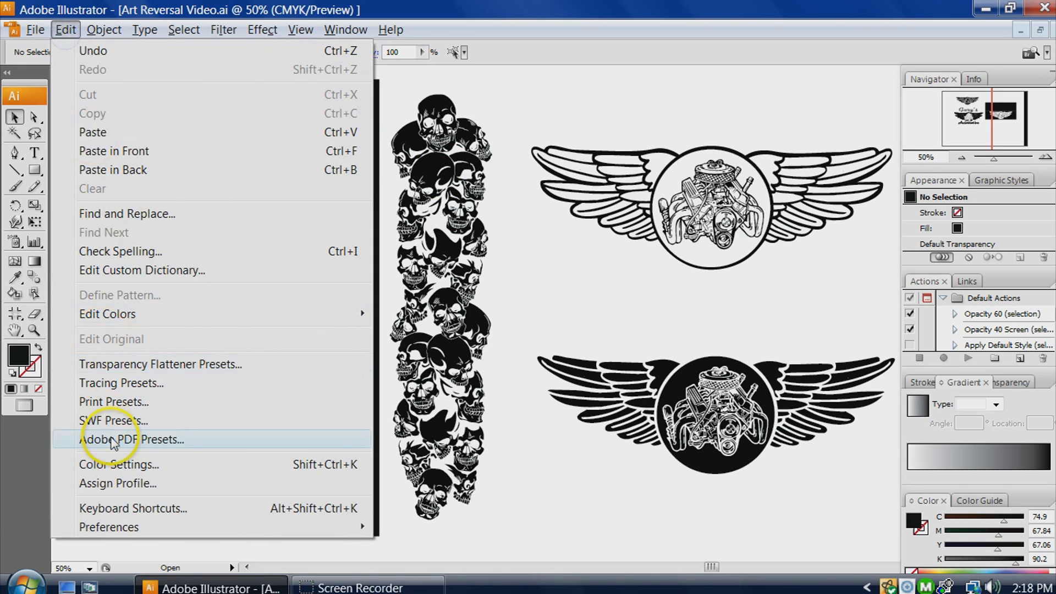
pyautogui.moveTo(113, 313)
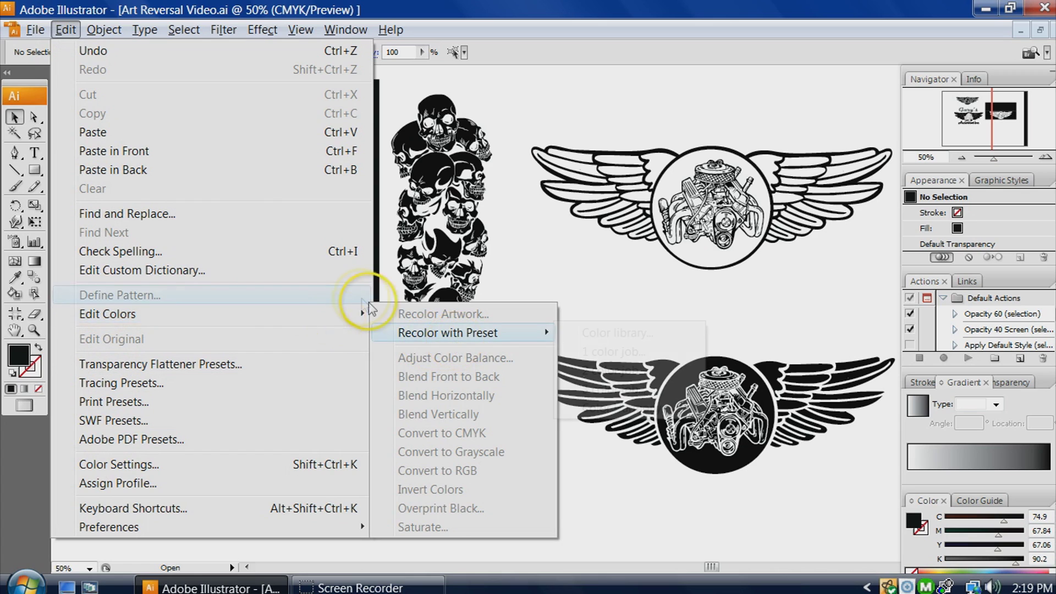
pyautogui.click(519, 272)
# - Invert the colors of the darkened skull column on the light background back to the white version
pyautogui.click(446, 264)
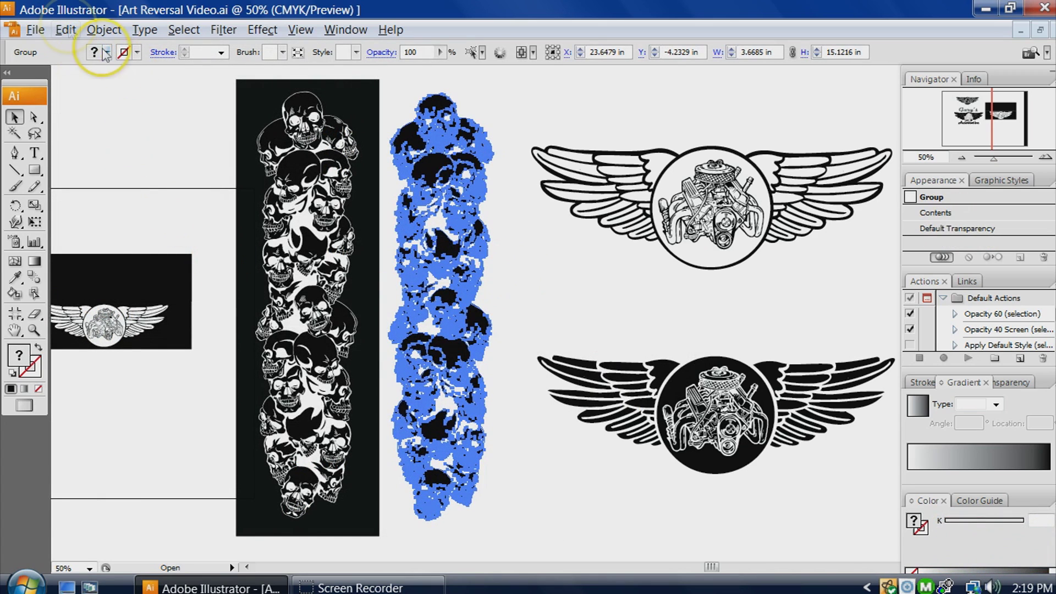
pyautogui.click(66, 29)
pyautogui.moveTo(234, 319)
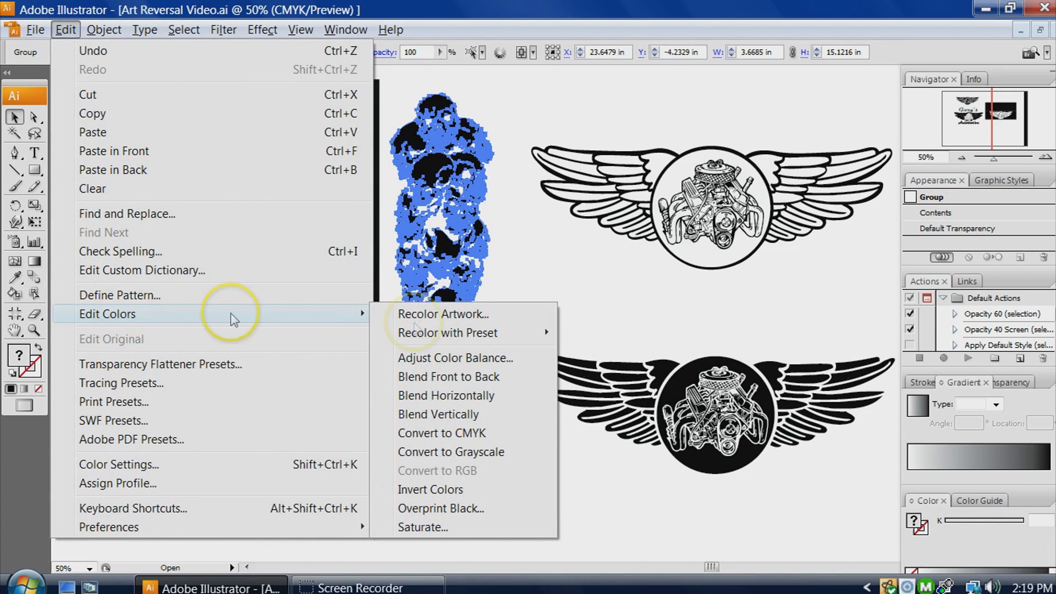
pyautogui.click(430, 490)
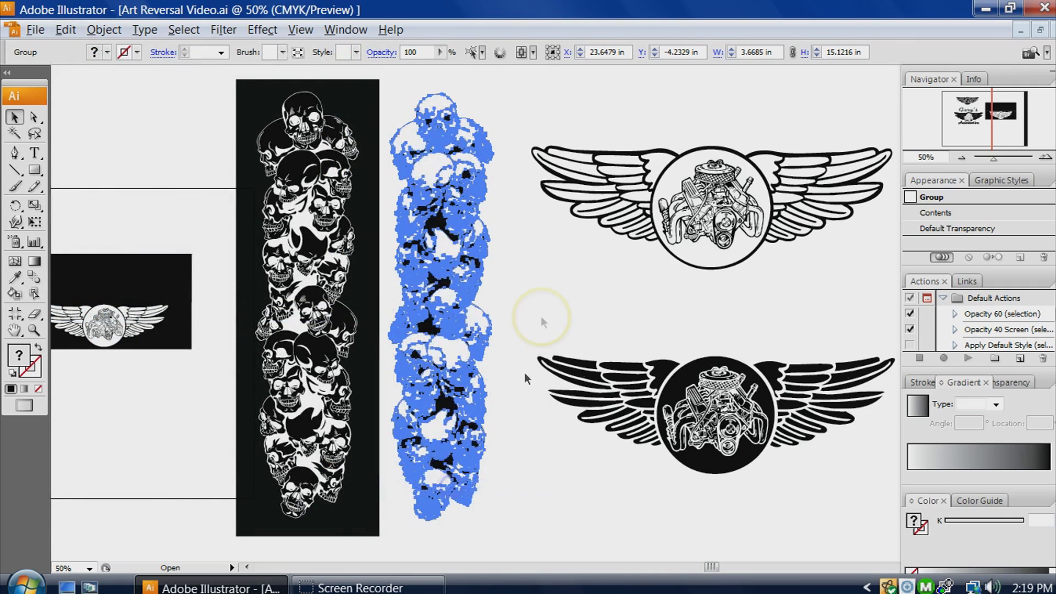
pyautogui.click(543, 321)
# - Reposition the white skull column slightly beside the tall black rectangle
pyautogui.click(460, 231)
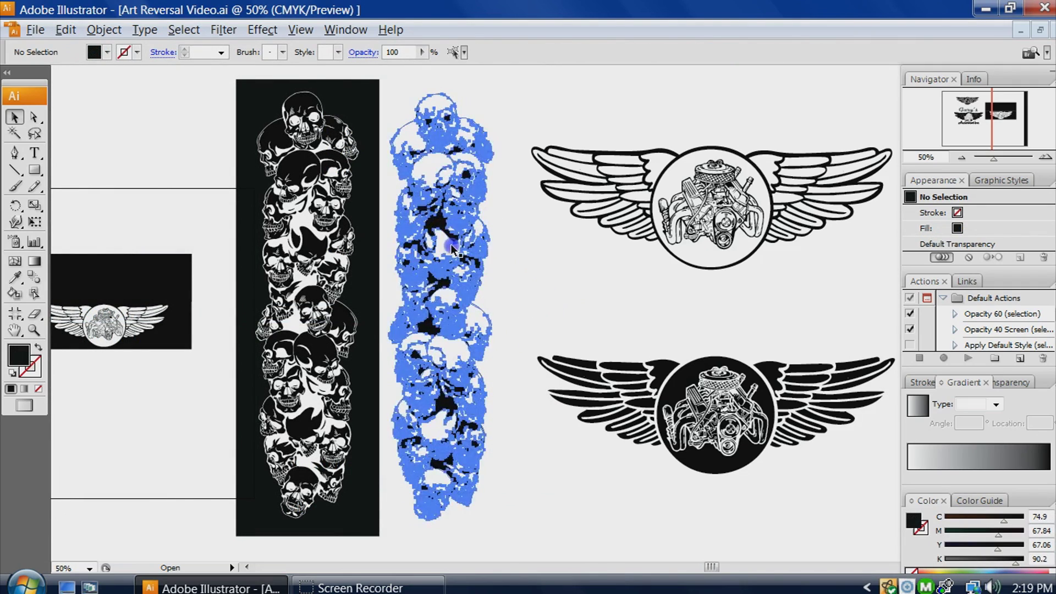
pyautogui.click(583, 266)
pyautogui.click(464, 235)
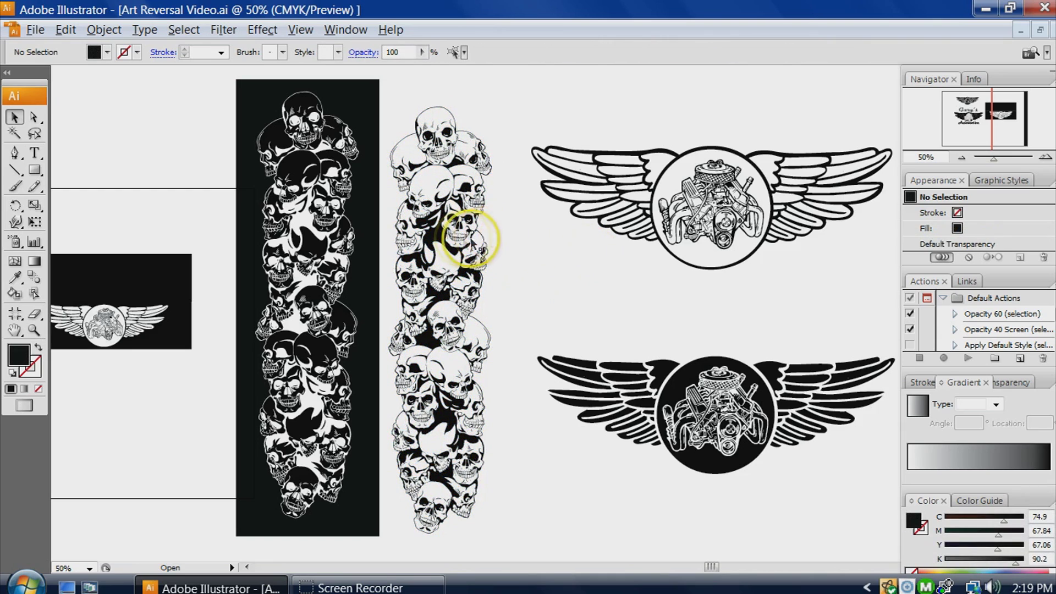
pyautogui.click(527, 233)
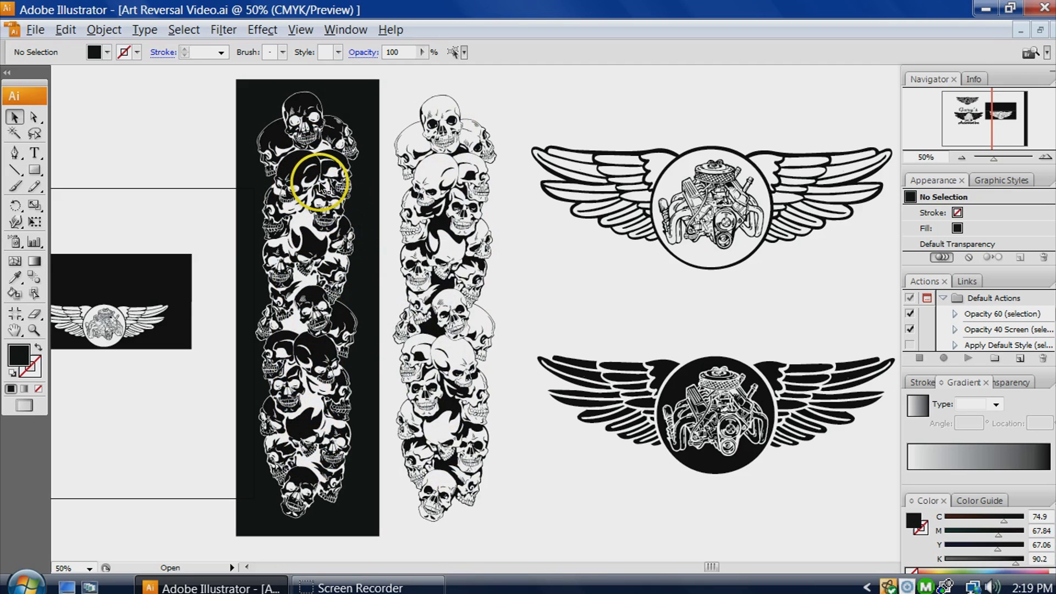
# - Apply Invert Colors to the repositioned white skull column again to show its negative version on the light background
pyautogui.click(445, 236)
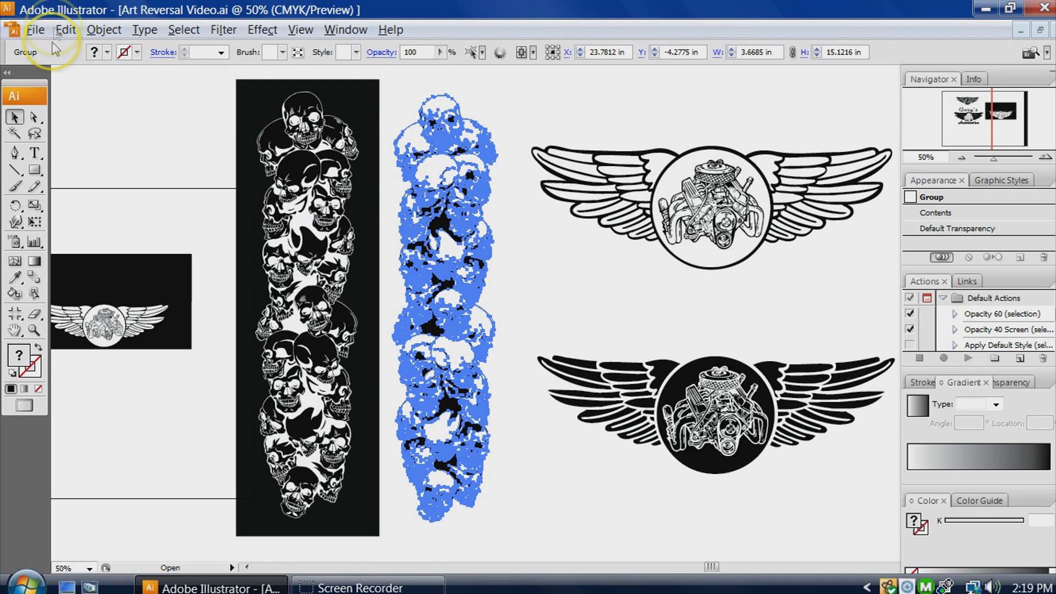
pyautogui.click(65, 30)
pyautogui.moveTo(231, 317)
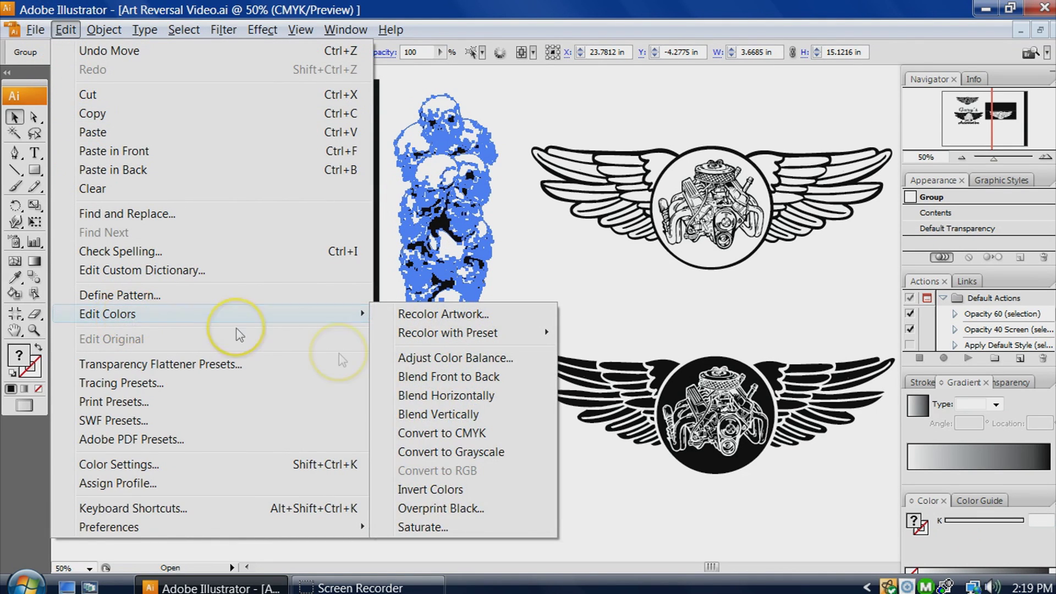
pyautogui.click(420, 489)
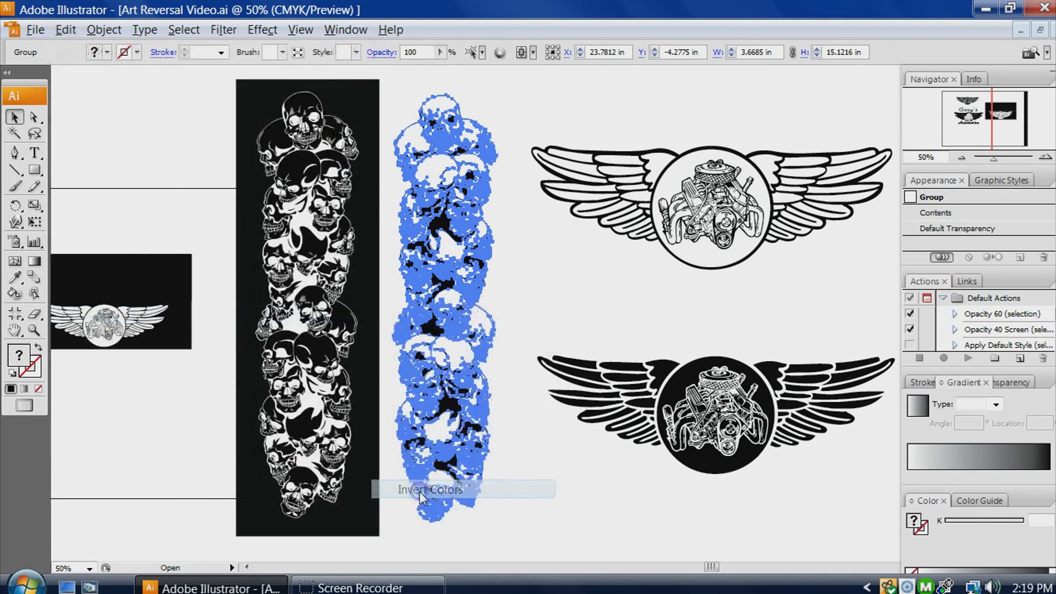
pyautogui.click(544, 272)
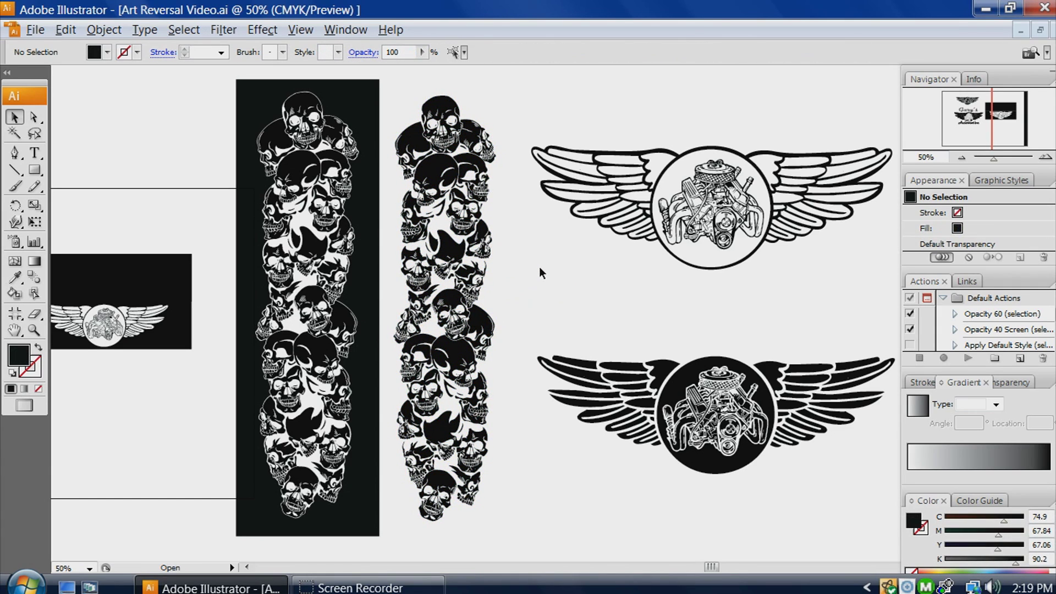
# - Move the inverted skull column about 0.4 in to the right, away from the black rectangle
pyautogui.click(437, 184)
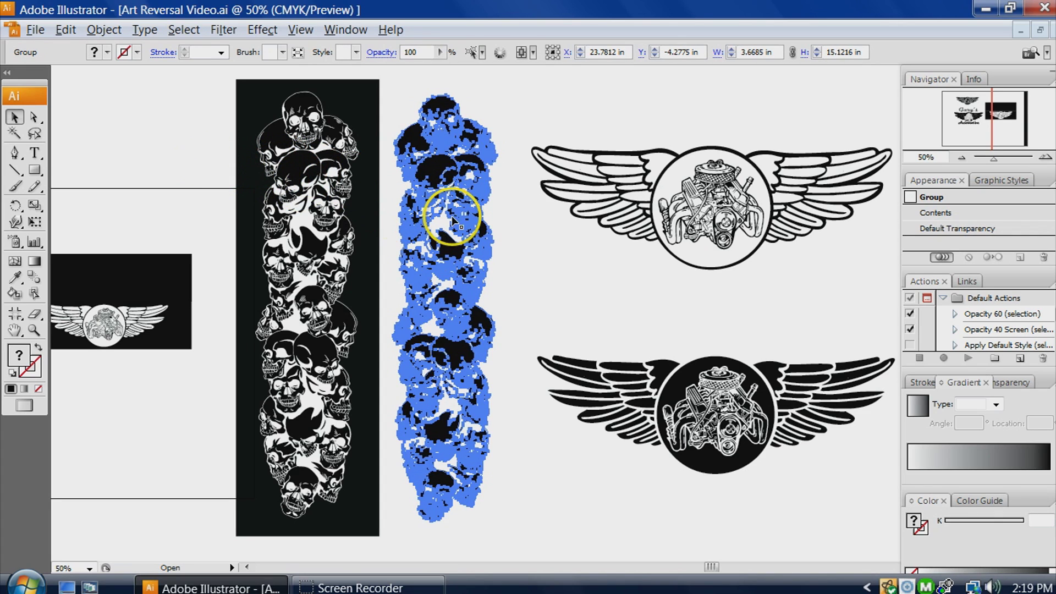
pyautogui.click(512, 170)
pyautogui.click(477, 184)
pyautogui.moveTo(438, 172)
pyautogui.mouseDown()
pyautogui.moveTo(460, 176)
pyautogui.moveTo(436, 176)
pyautogui.mouseUp()
# - Apply Invert Colors once more to the shifted skull column to restore its white skulls
pyautogui.click(66, 30)
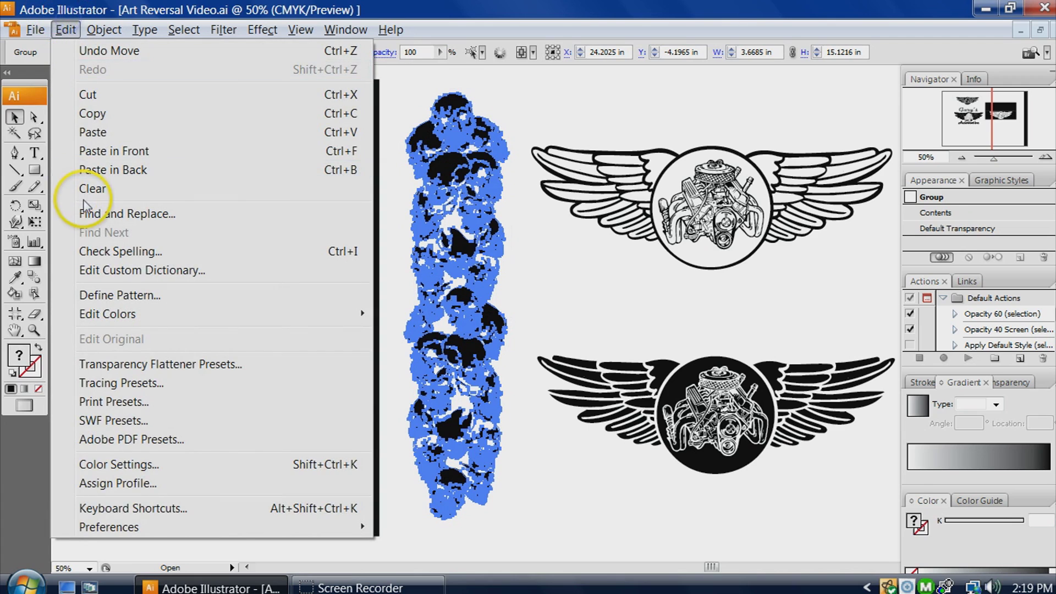
pyautogui.moveTo(162, 317)
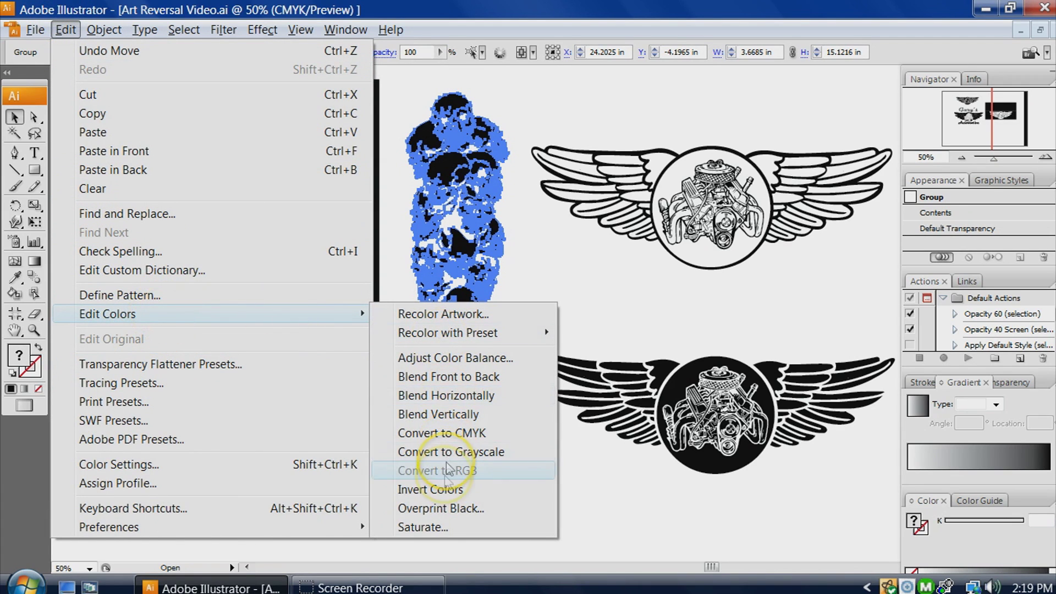
pyautogui.click(431, 491)
pyautogui.click(549, 300)
# - Nudge the white skull column until it stands nearly level with the skull column on the black rectangle
pyautogui.moveTo(447, 242); pyautogui.dragTo(444, 253)
pyautogui.click(535, 237)
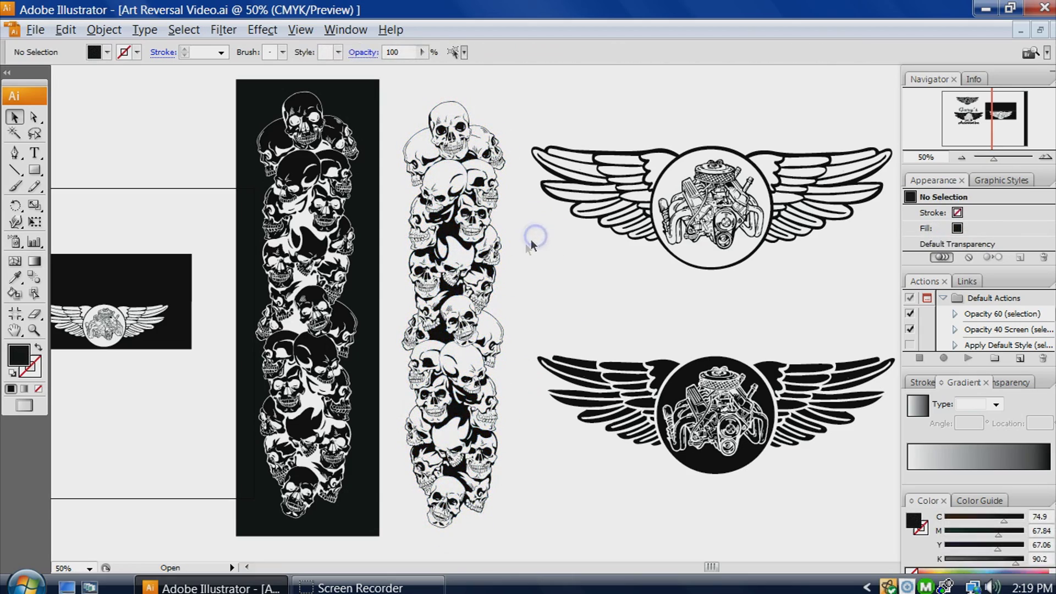
pyautogui.moveTo(476, 223)
pyautogui.mouseDown()
pyautogui.moveTo(464, 215)
pyautogui.moveTo(460, 236)
pyautogui.moveTo(478, 219)
pyautogui.mouseUp()
pyautogui.click(572, 252)
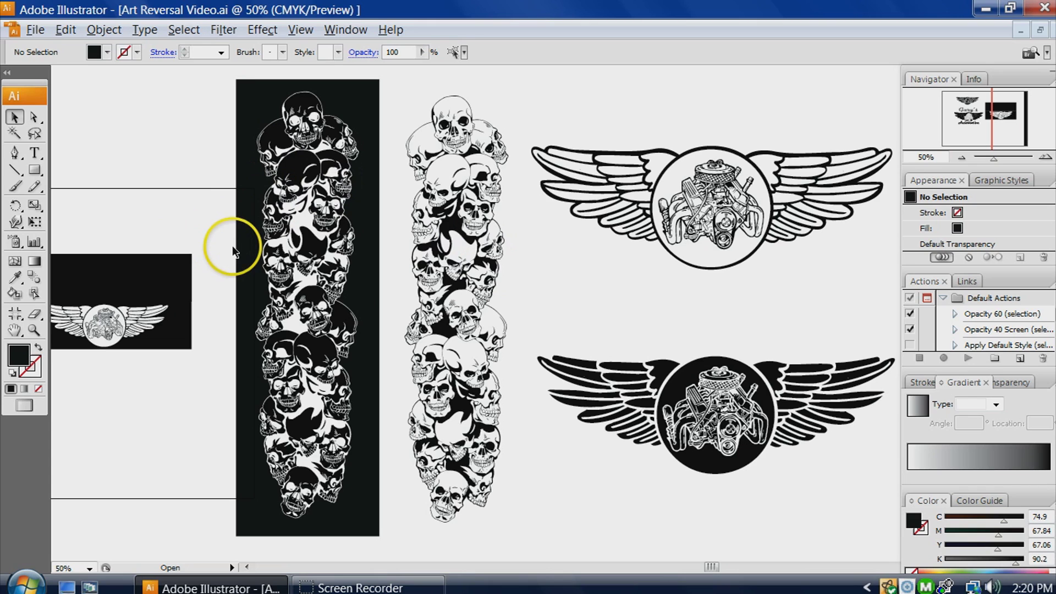
# - Lower the large outlined winged engine slightly and raise the solid black winged engine closer beneath it
pyautogui.click(743, 244)
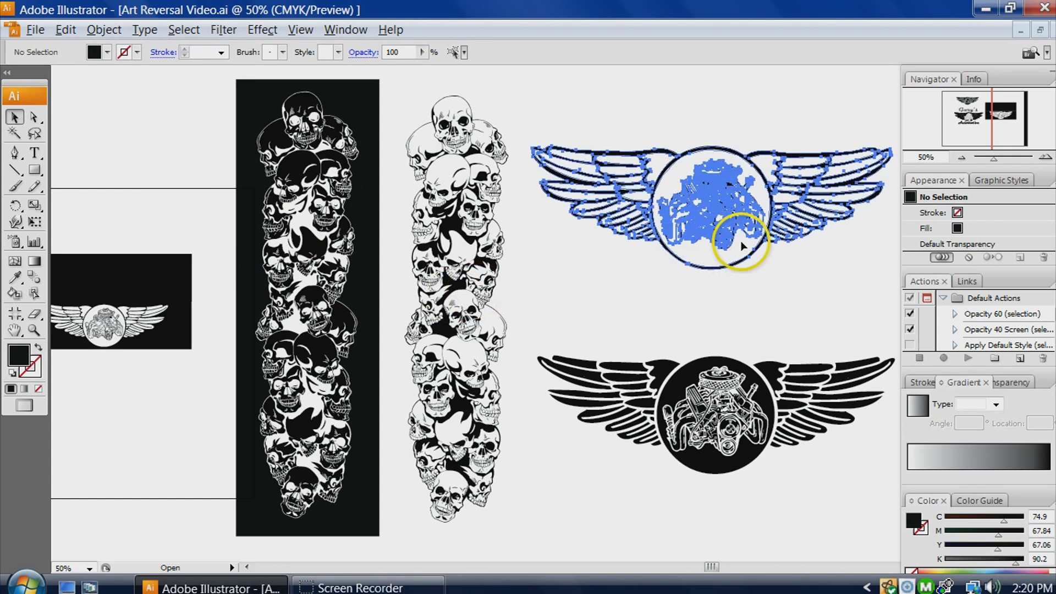
pyautogui.moveTo(708, 191); pyautogui.dragTo(712, 206)
pyautogui.click(757, 316)
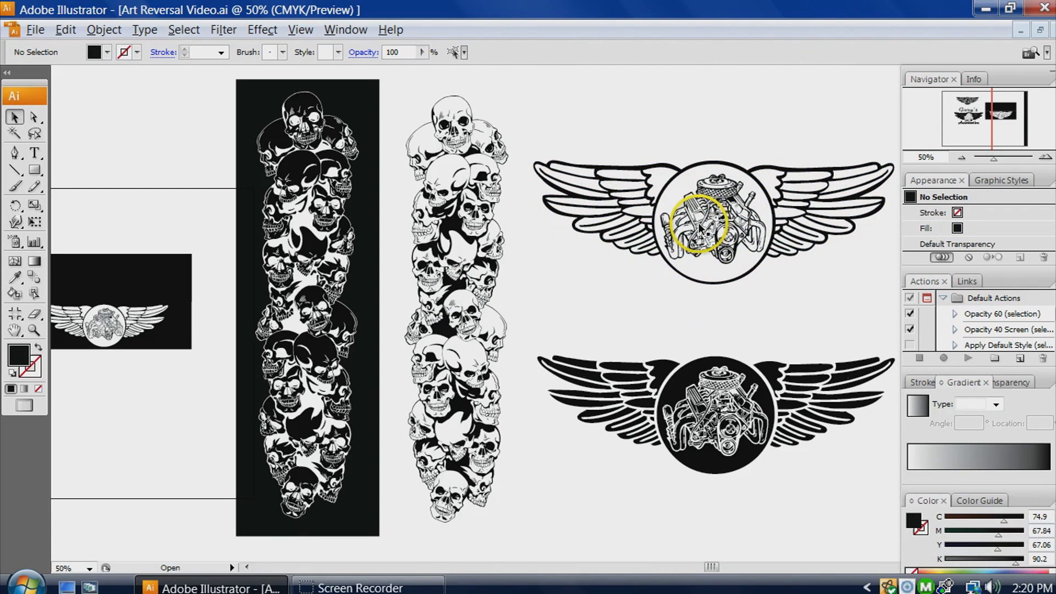
pyautogui.moveTo(710, 447); pyautogui.dragTo(714, 413)
pyautogui.click(719, 464)
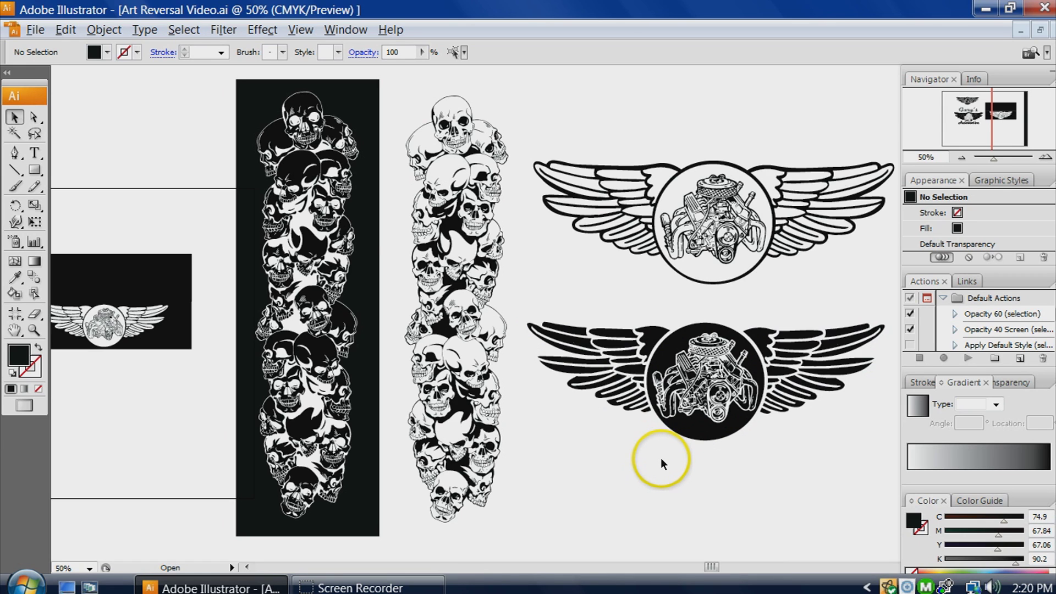
pyautogui.hotkey('ctrl', '-')
pyautogui.moveTo(237, 149); pyautogui.dragTo(267, 153)
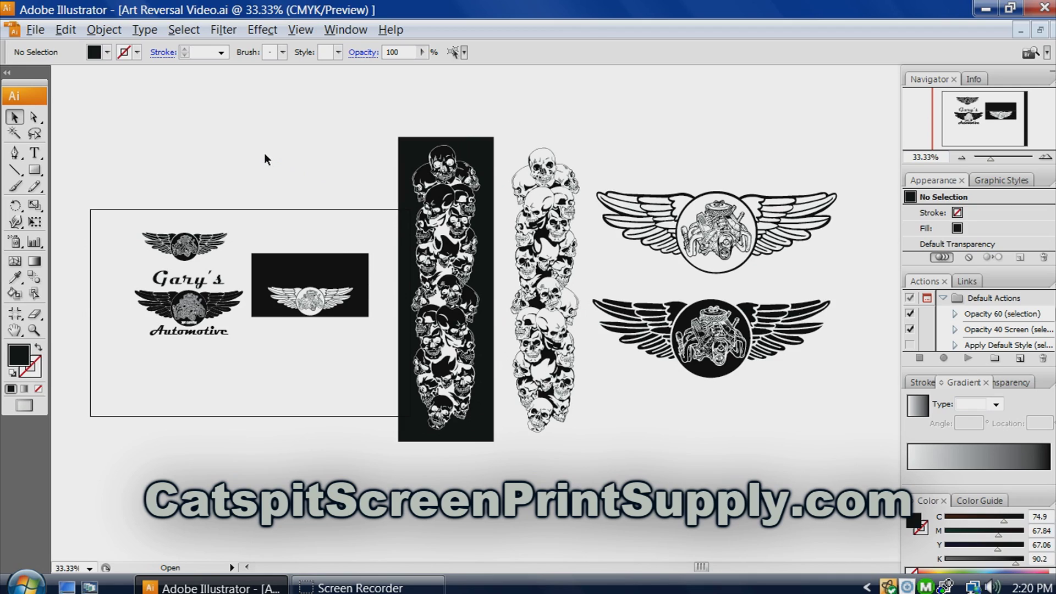